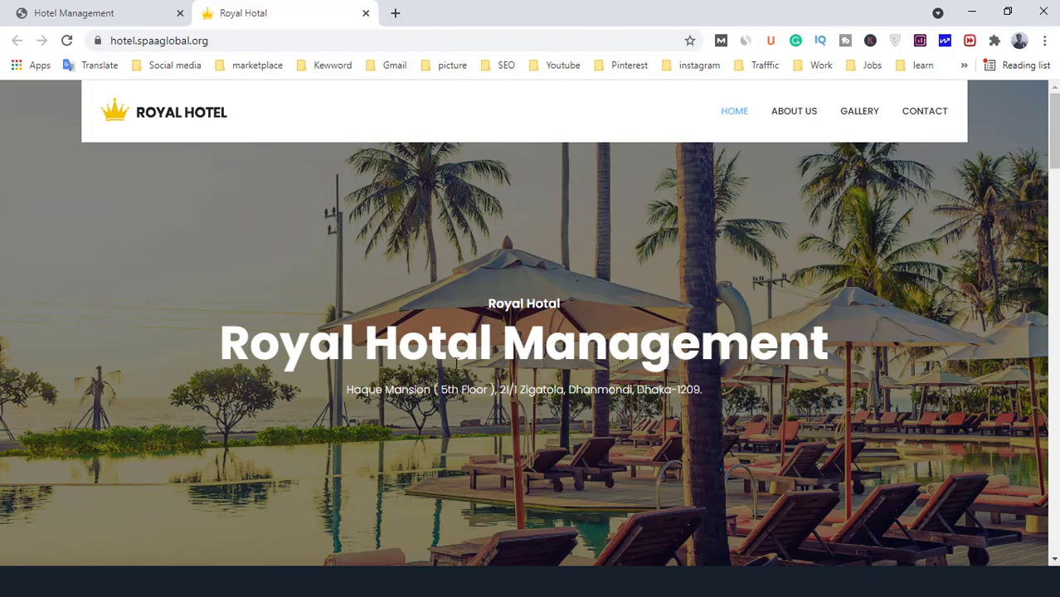
Look through the Royal Hotel home page down to its footer and open the About Us page.
scroll(606, 375, down, 15)
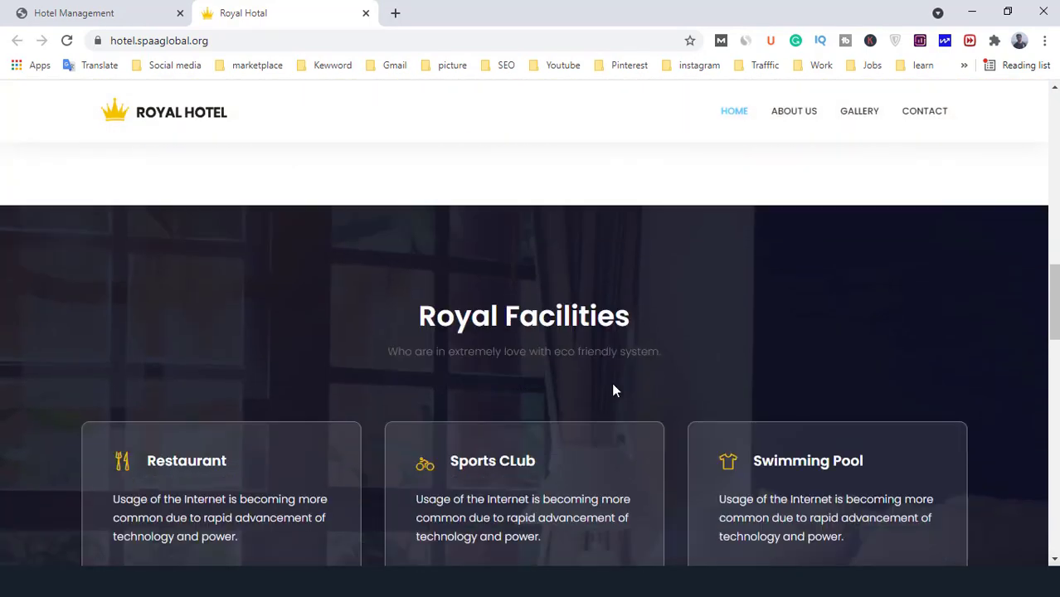
scroll(613, 390, down, 12)
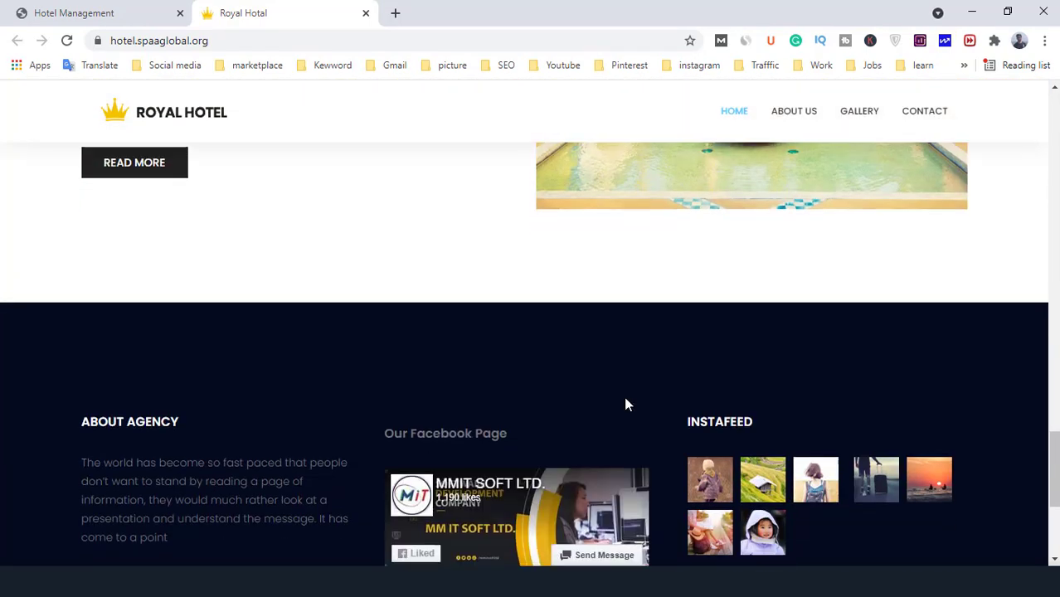
scroll(626, 405, down, 3)
click(783, 116)
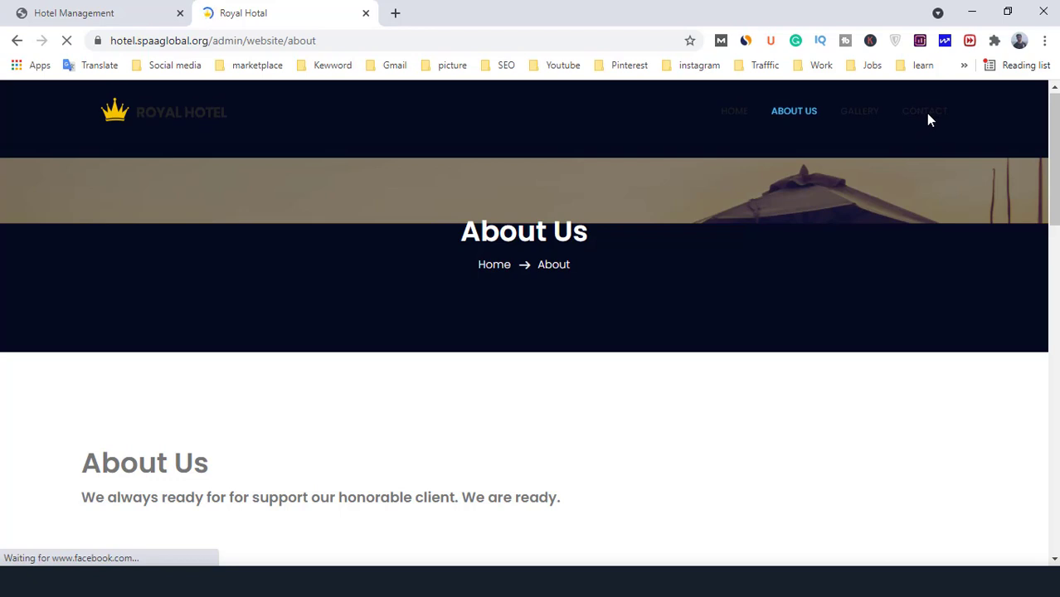
Open the public website from the Hotel Management dashboard with Website Visit and close the older Royal Hotel page.
click(56, 8)
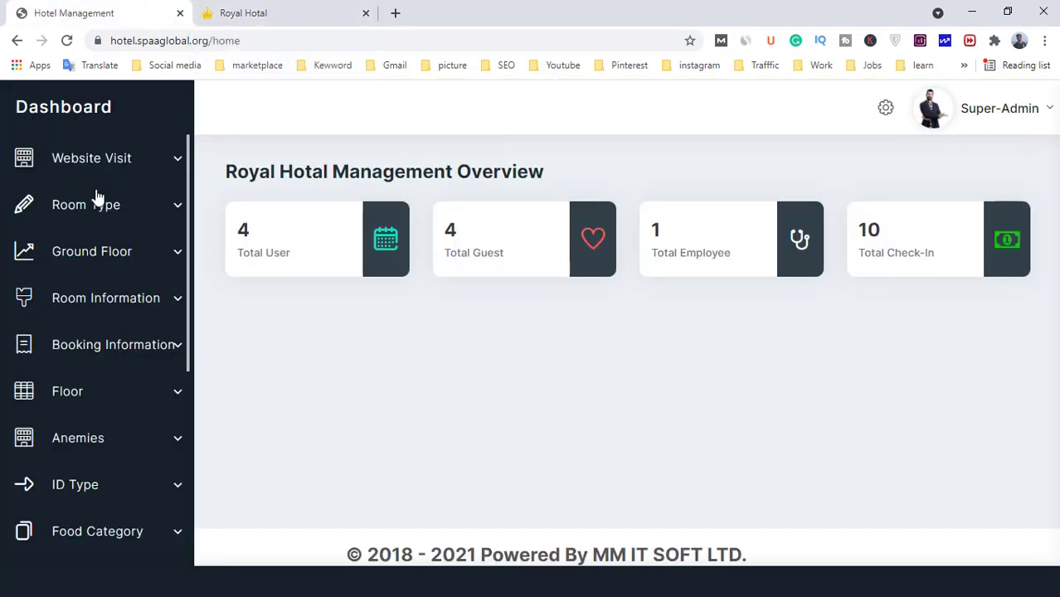
click(151, 169)
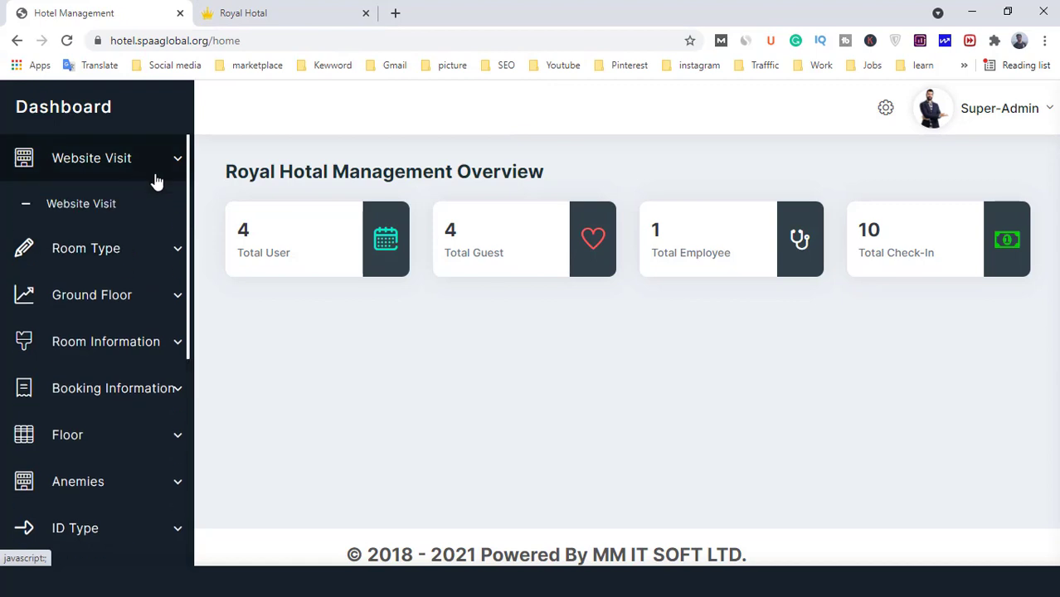
click(97, 210)
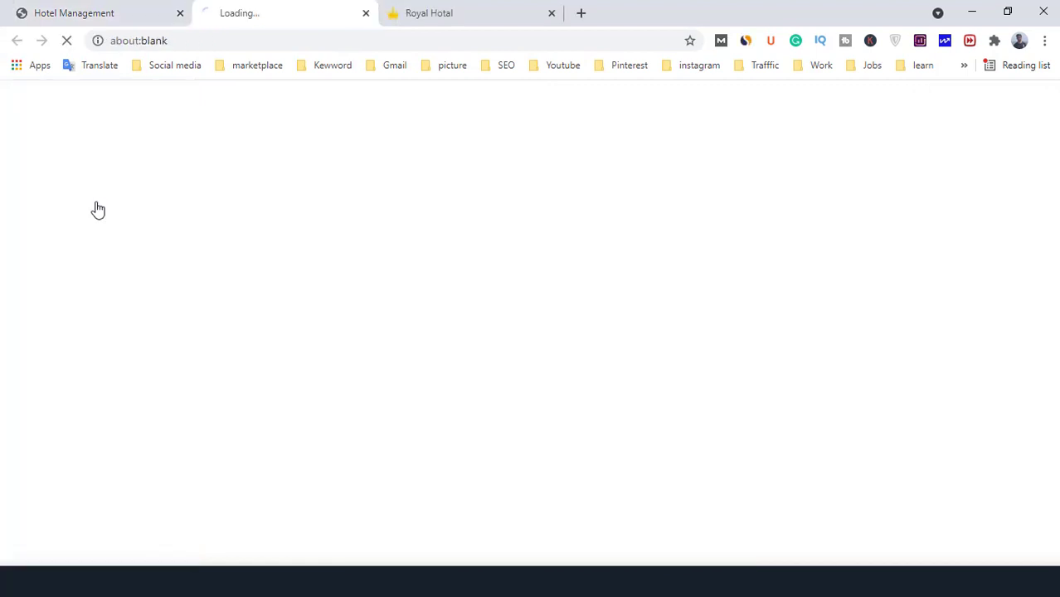
click(551, 13)
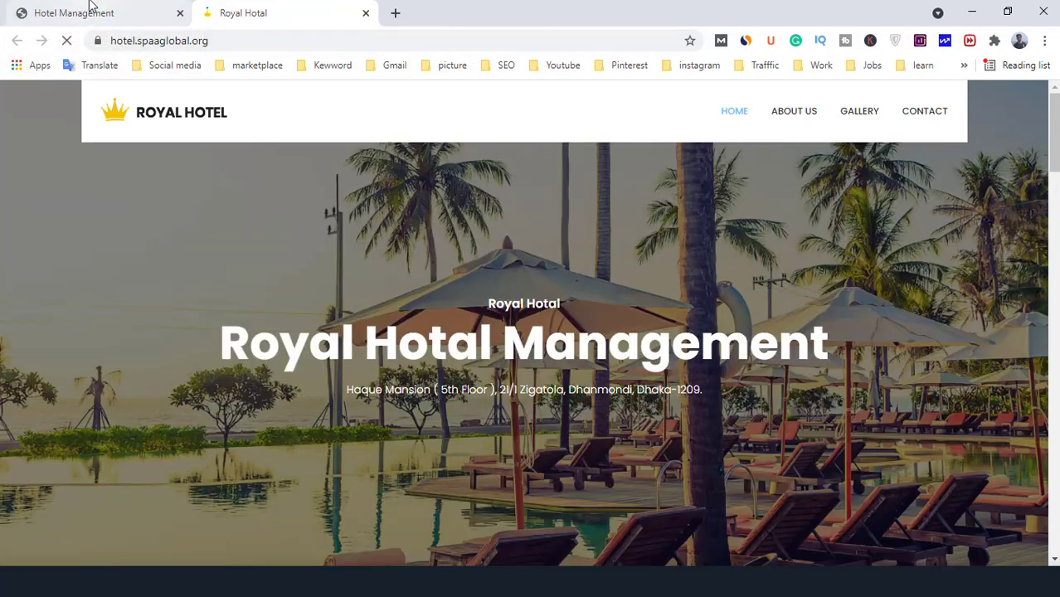
Review the All Room Type List in the Hotel Management dashboard and open the form for adding a room type.
click(91, 12)
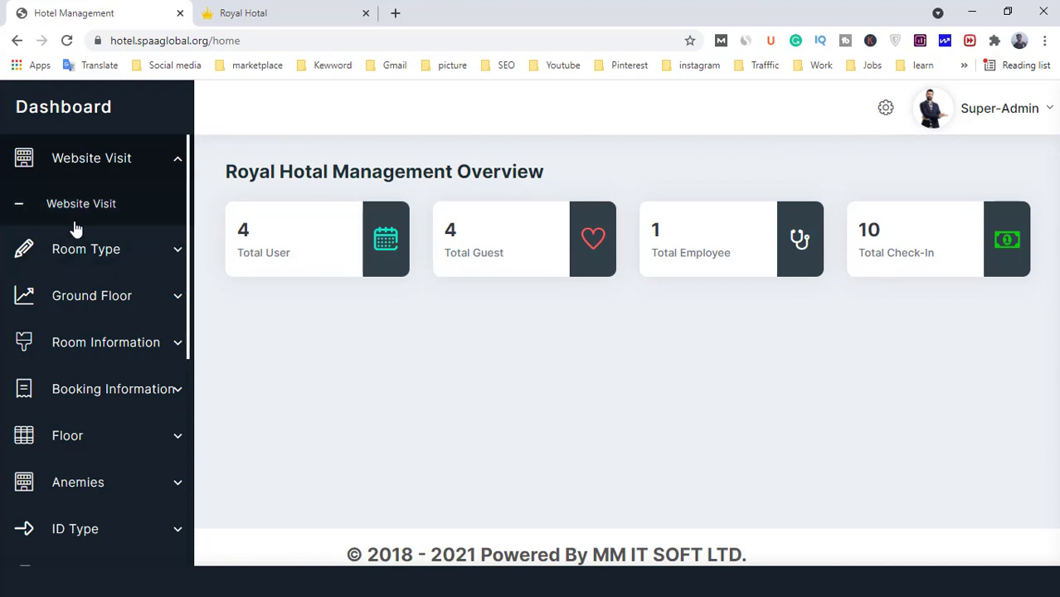
click(122, 260)
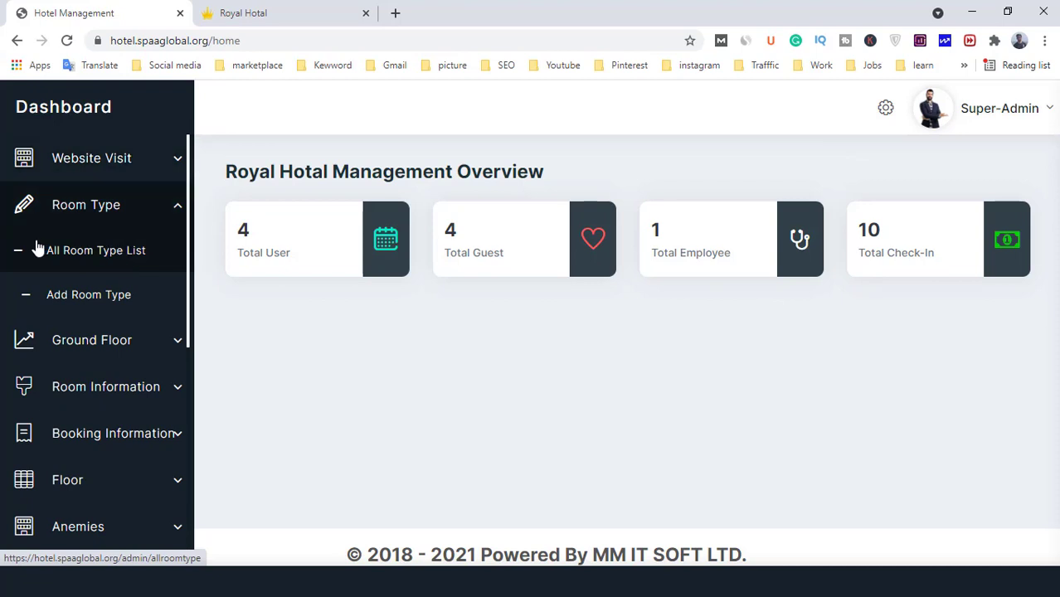
click(108, 250)
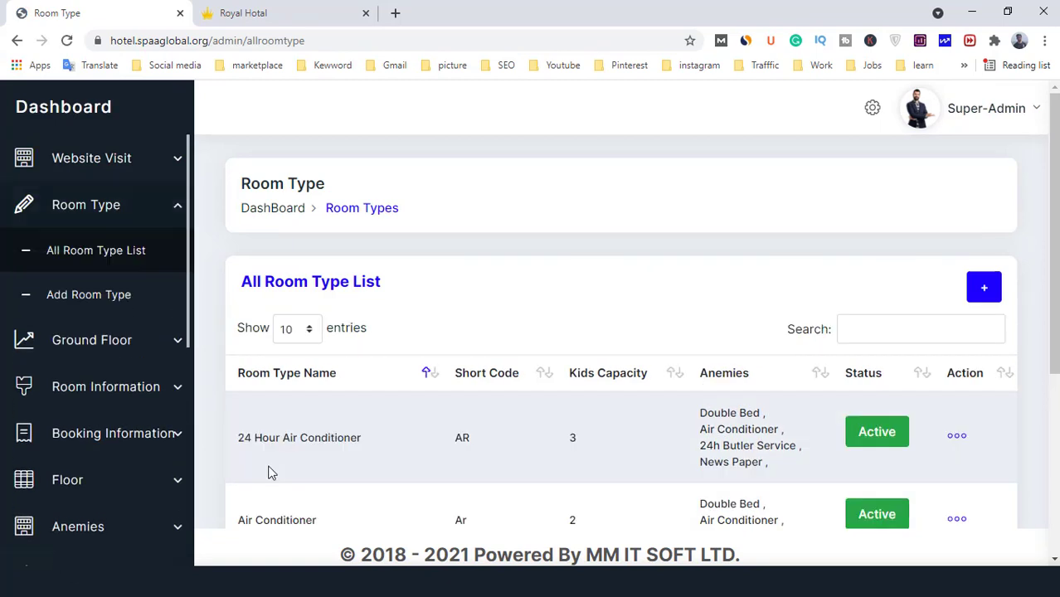
scroll(265, 465, down, 1)
scroll(262, 451, down, 2)
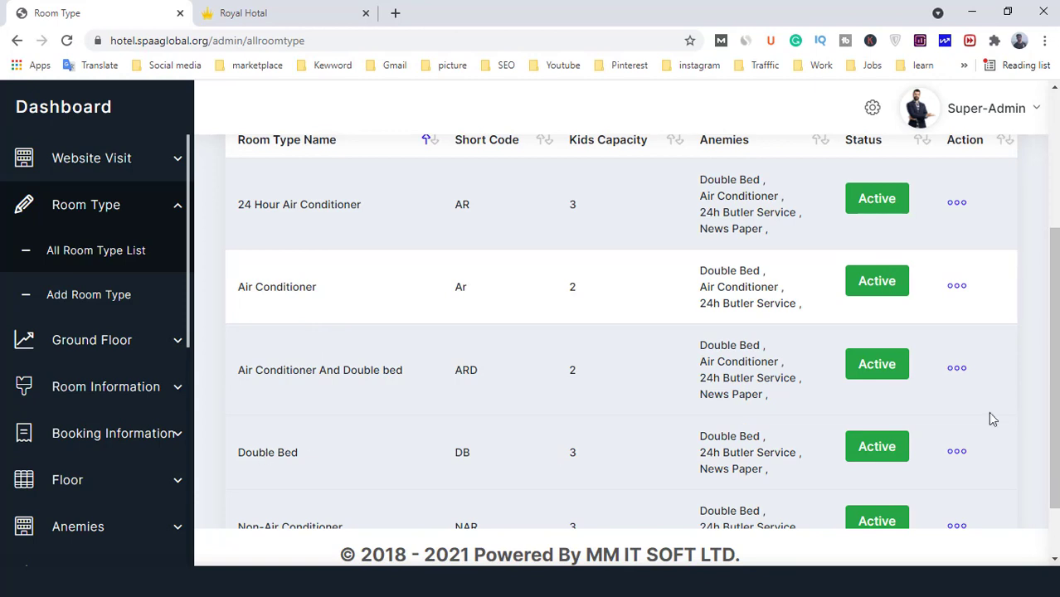
scroll(477, 290, up, 2)
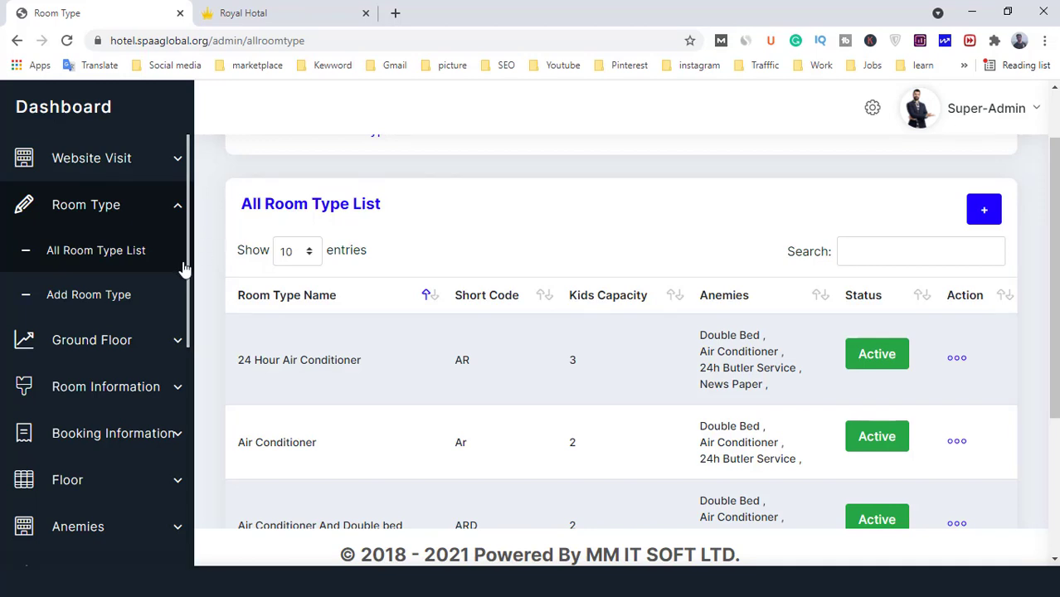
click(987, 213)
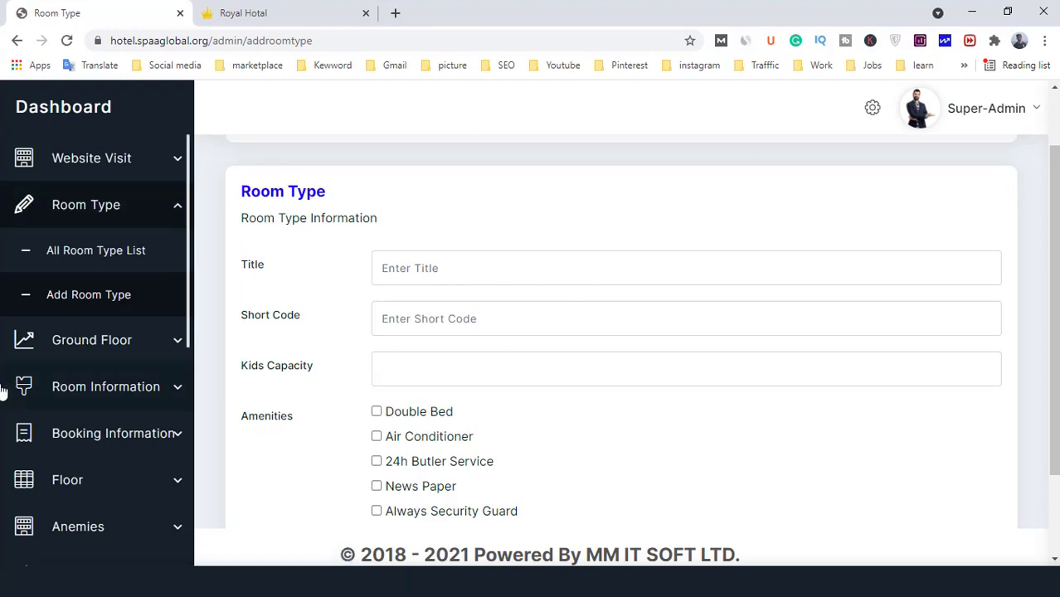
Open the All Ground Floor List to view the guest car entry table.
click(138, 208)
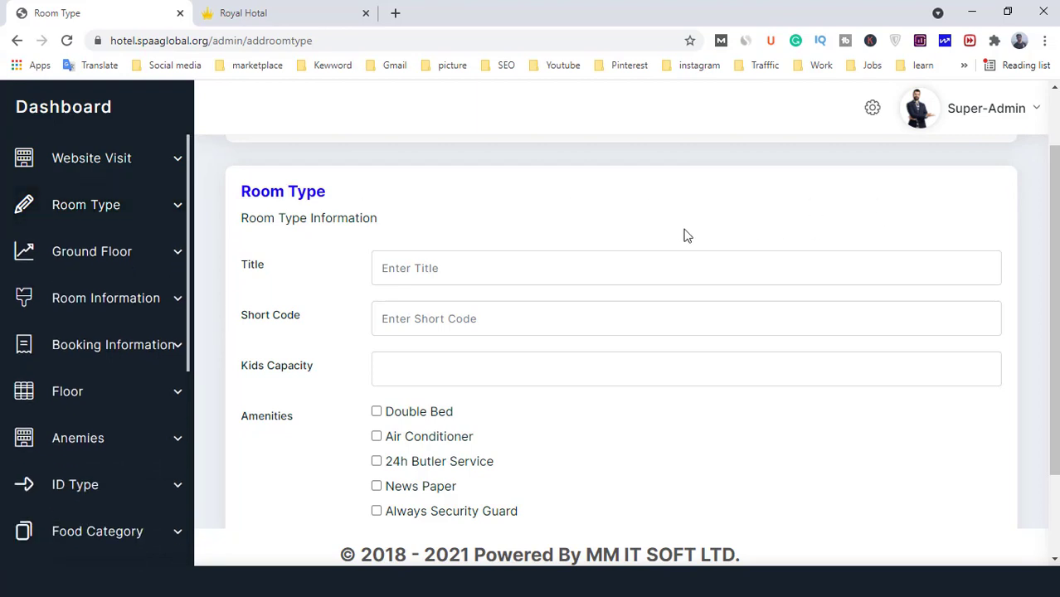
click(142, 264)
click(89, 307)
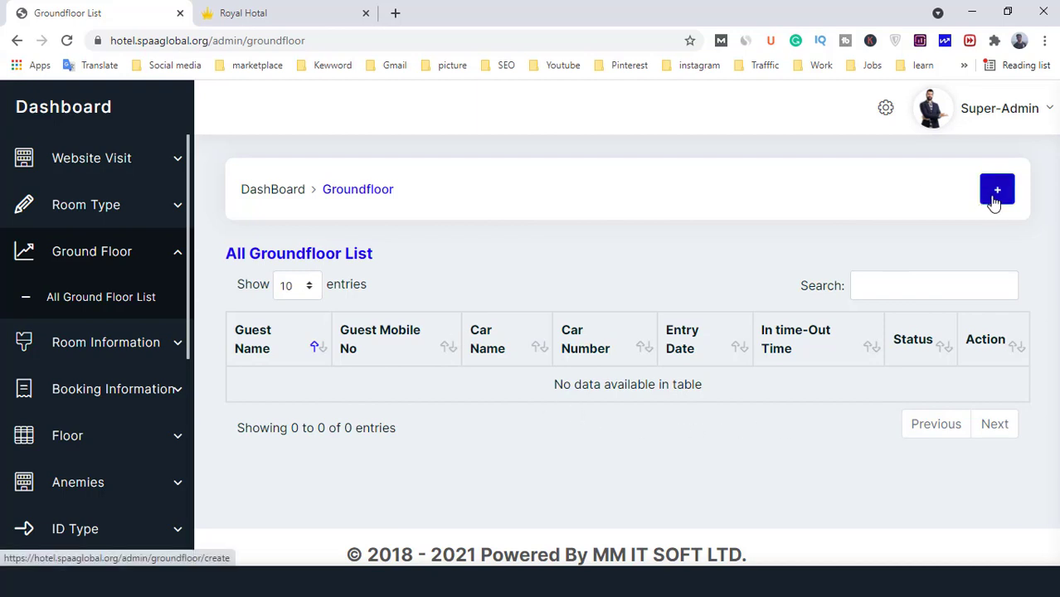
Open the All Room List under Room Information and review the listed rooms.
scroll(124, 265, down, 2)
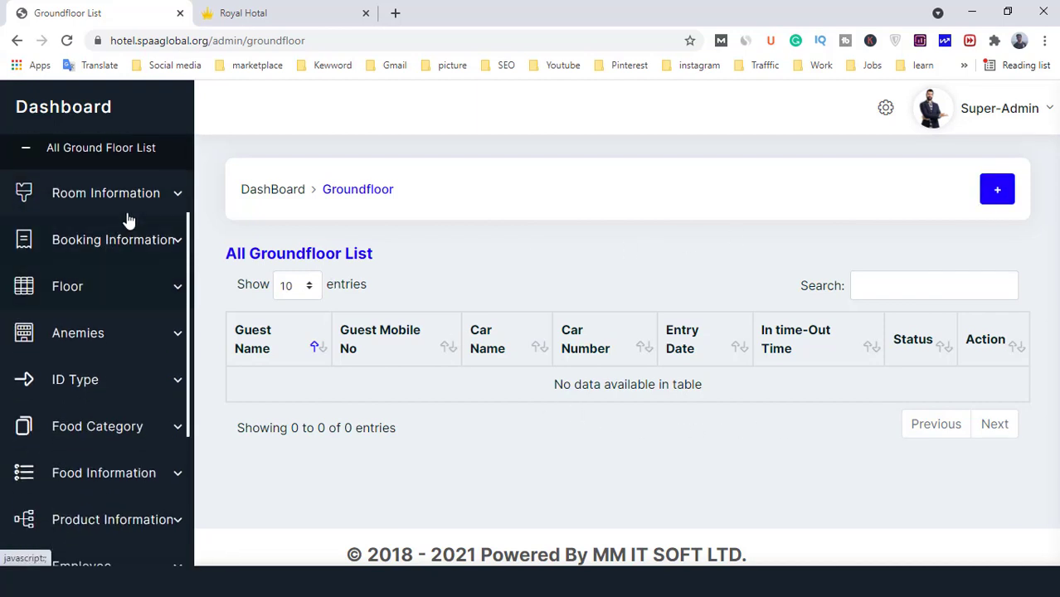
click(135, 200)
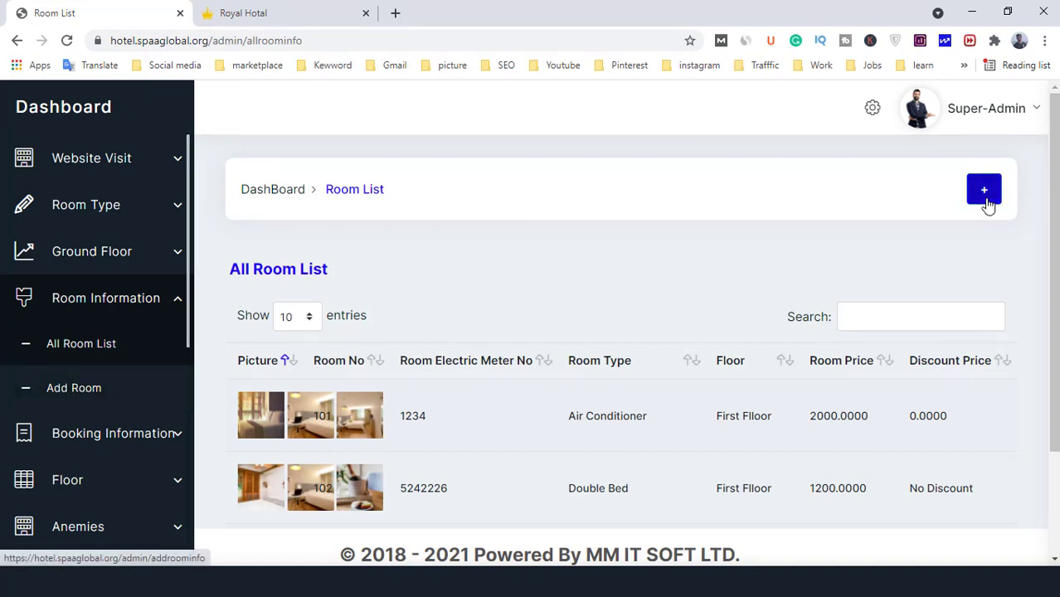
scroll(304, 360, down, 2)
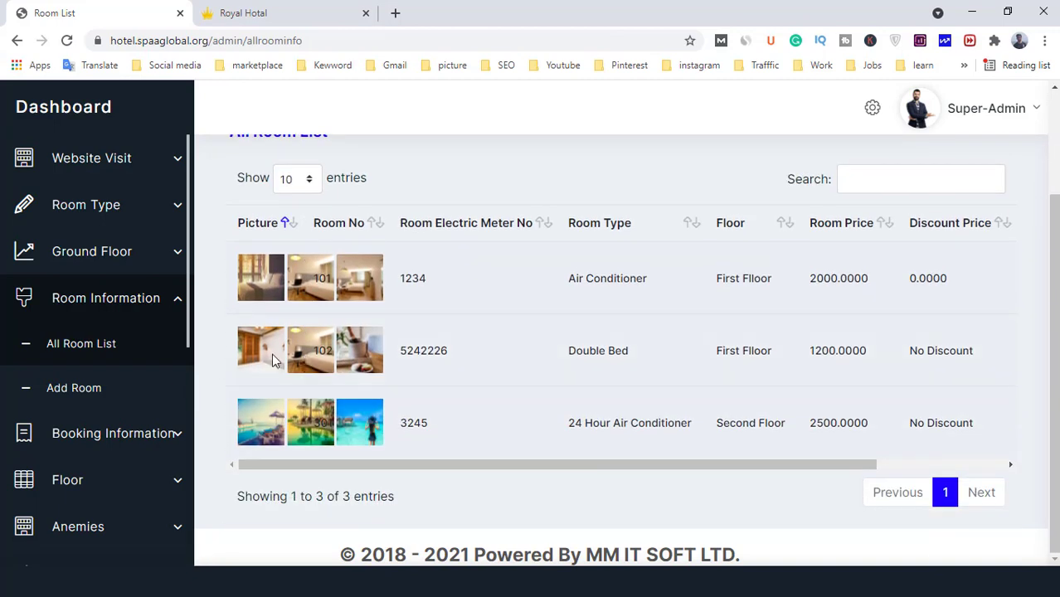
Open the All Room List under Booking Information and review the rooms offered for booking.
click(106, 446)
click(79, 400)
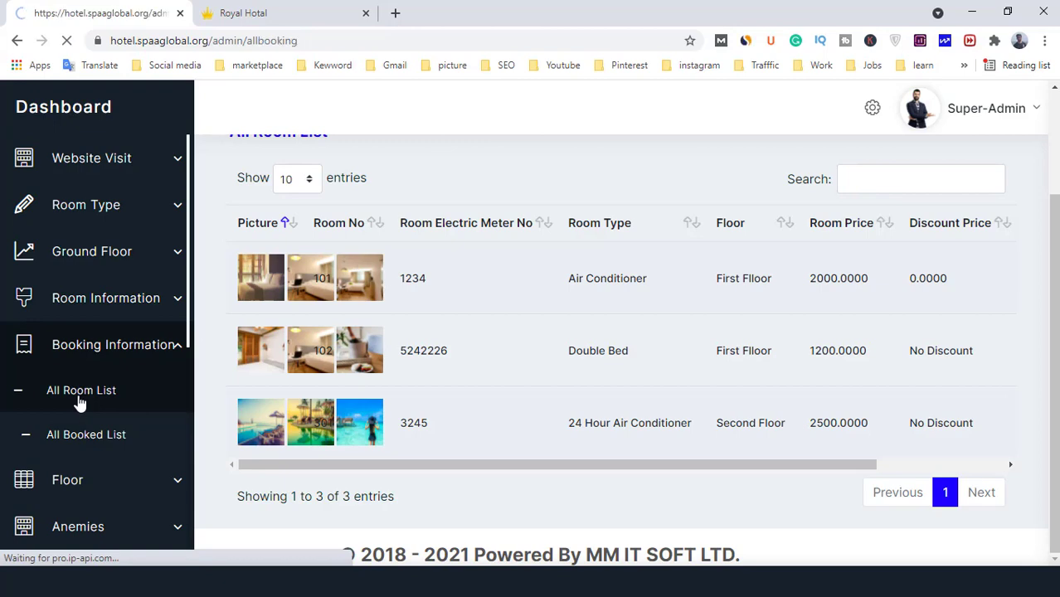
scroll(773, 349, down, 3)
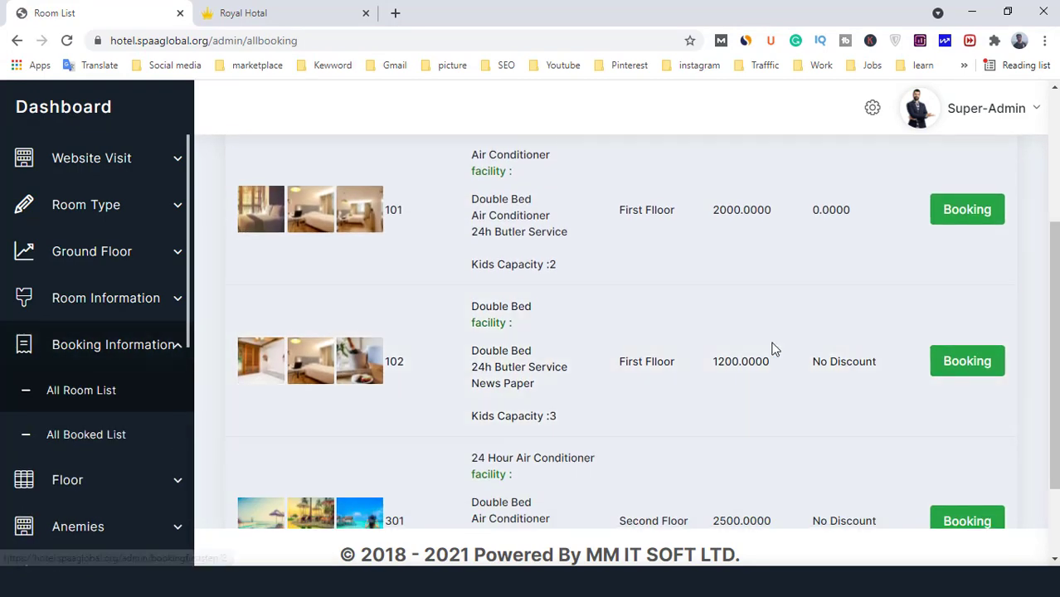
scroll(771, 349, down, 2)
Open the All Booked List and review the guests' status, check-in and invoice options.
click(69, 438)
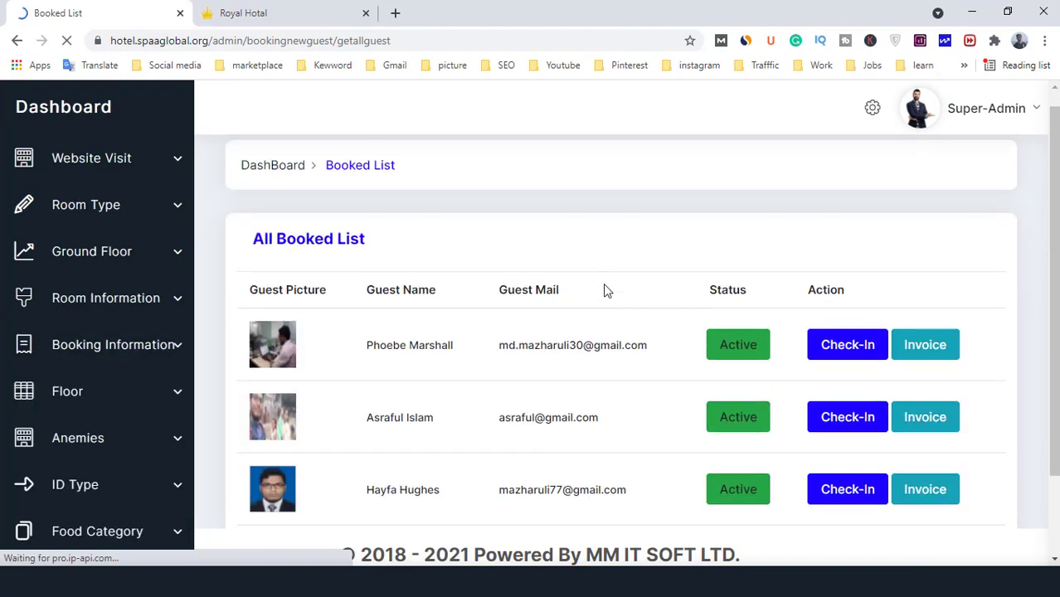
scroll(513, 327, down, 3)
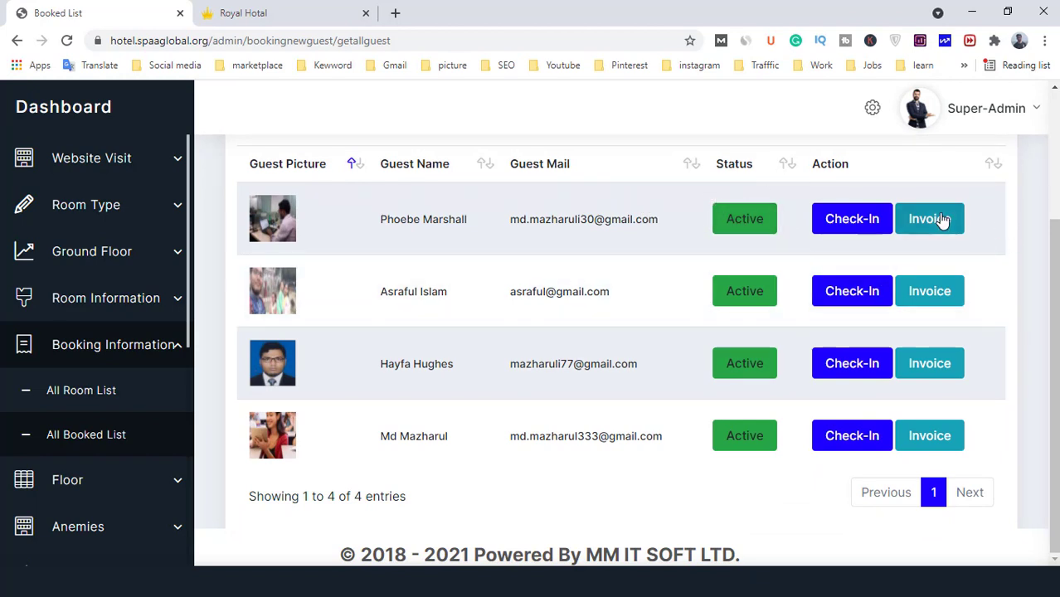
click(117, 344)
Open the All Floor List and review the floor names, descriptions and statuses.
click(124, 400)
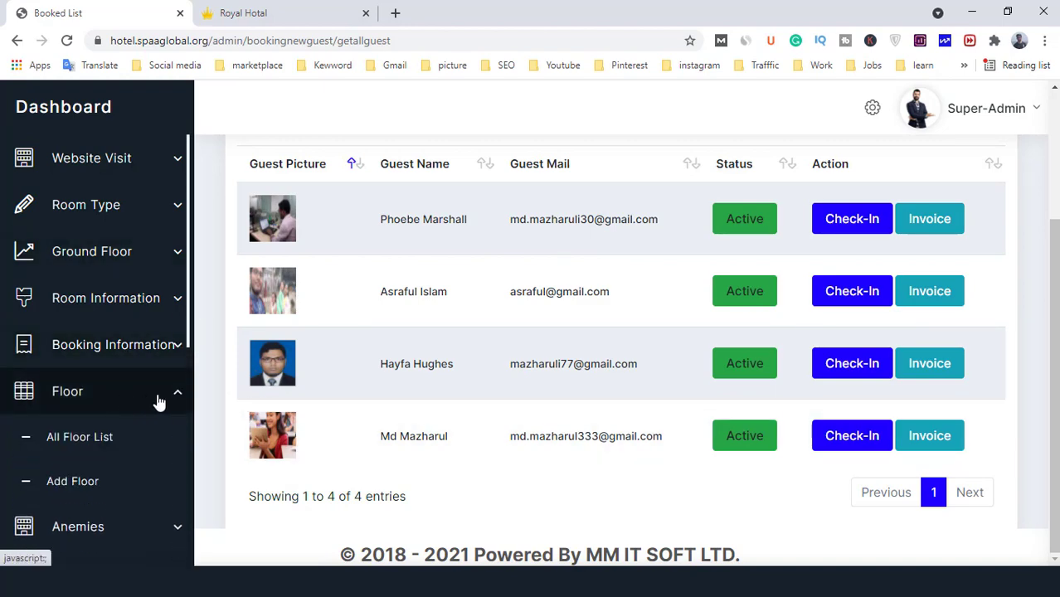
scroll(161, 398, down, 2)
click(105, 284)
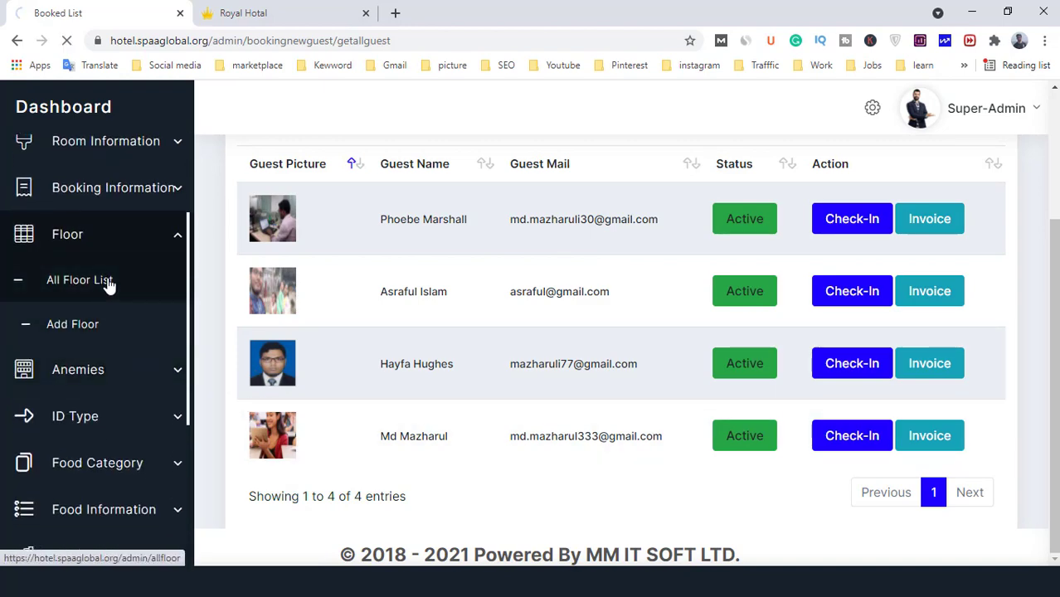
scroll(569, 299, down, 1)
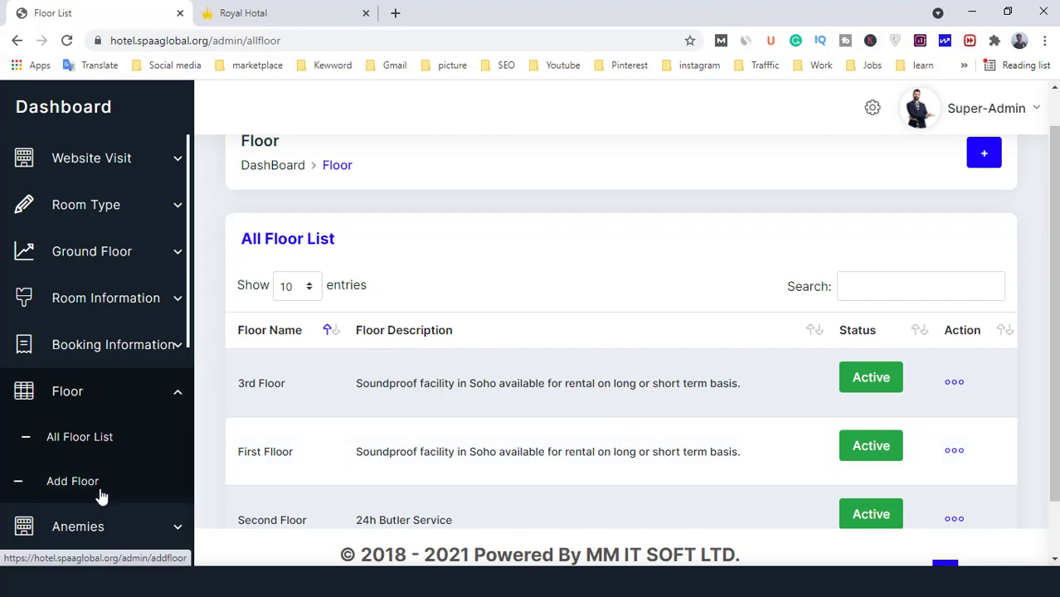
scroll(387, 424, down, 2)
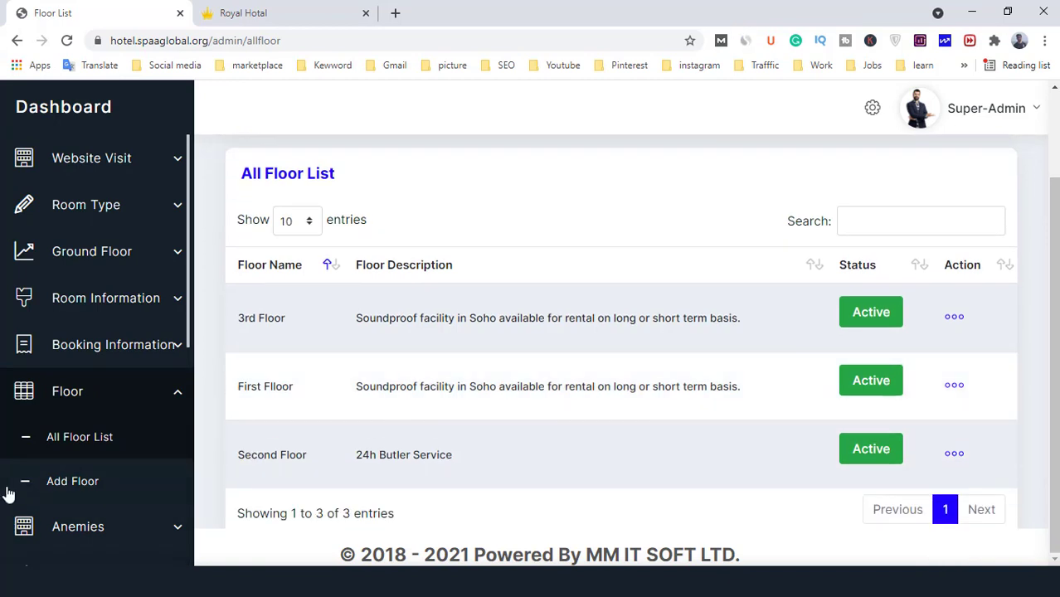
Open the All Anemies List and review its titles, descriptions and statuses.
scroll(16, 417, down, 3)
click(111, 328)
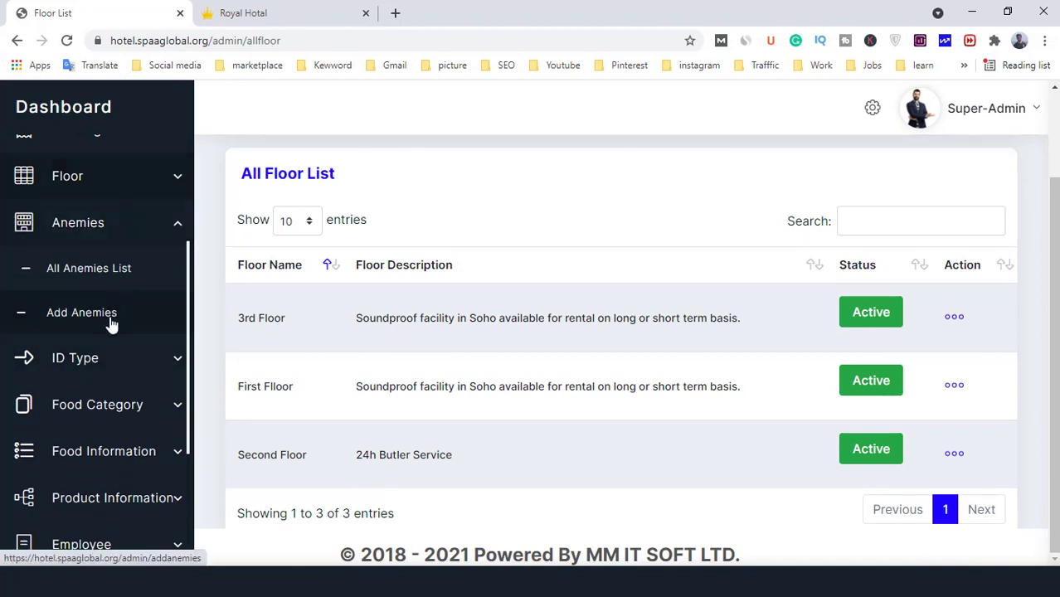
click(106, 274)
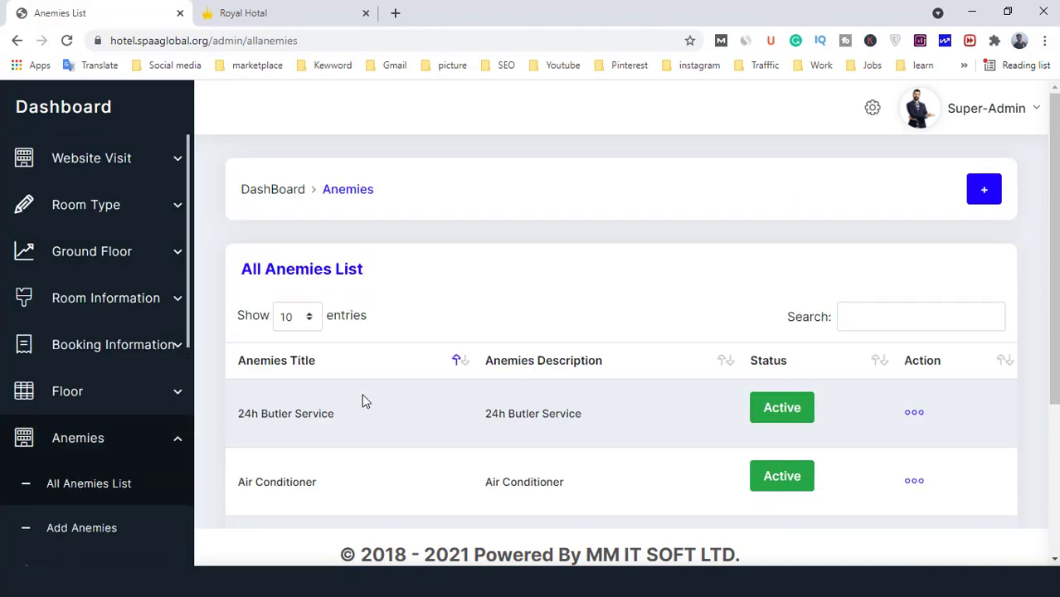
scroll(218, 448, down, 3)
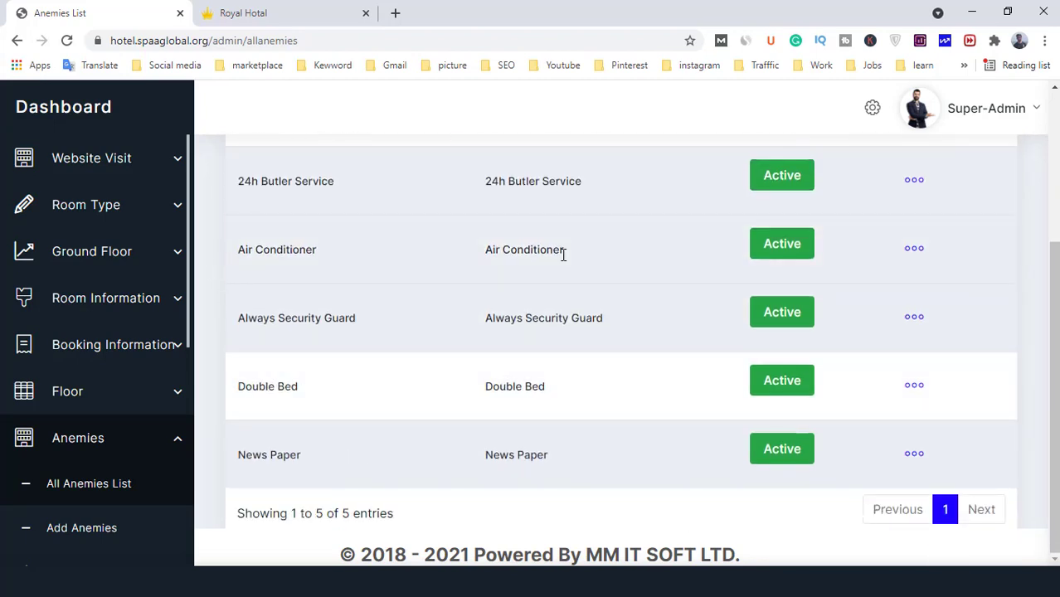
scroll(682, 362, up, 3)
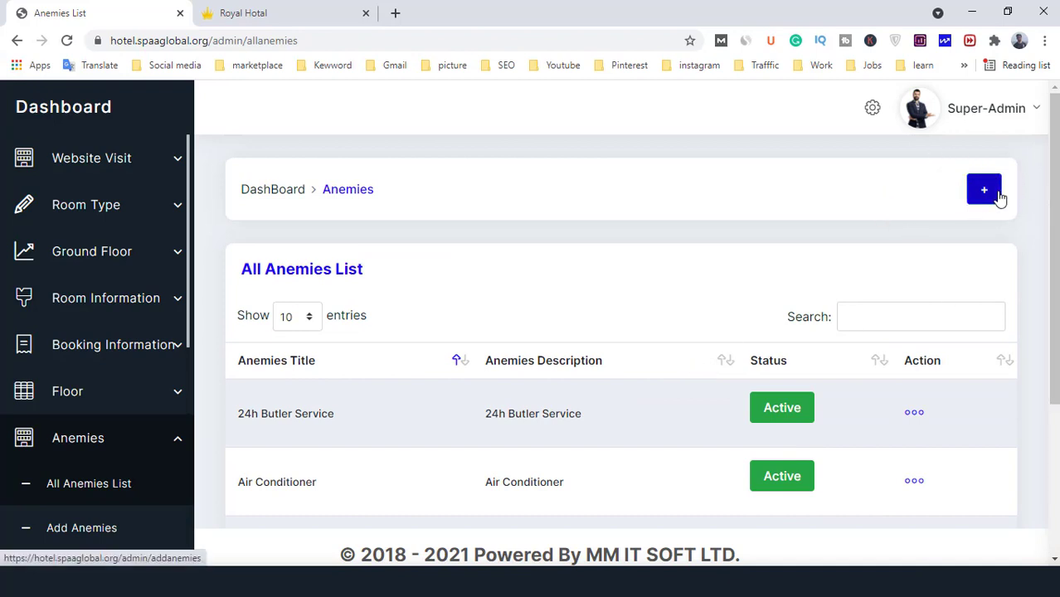
Open the All ID Type list to view the accepted identification types.
scroll(67, 468, down, 2)
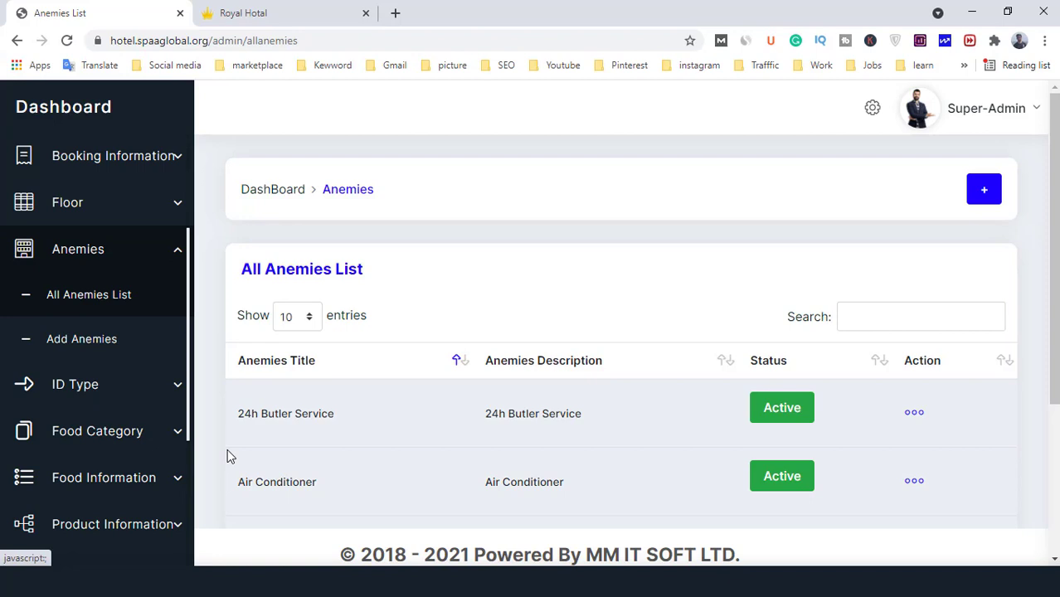
click(102, 388)
click(71, 353)
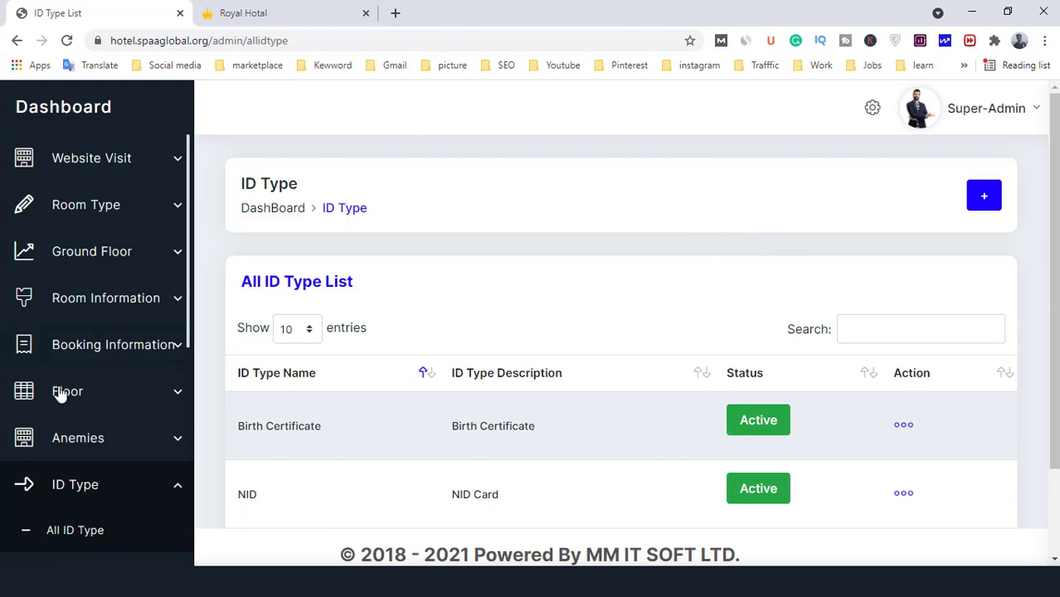
View the All Food Category List and open the form for adding a food category.
scroll(58, 415, down, 3)
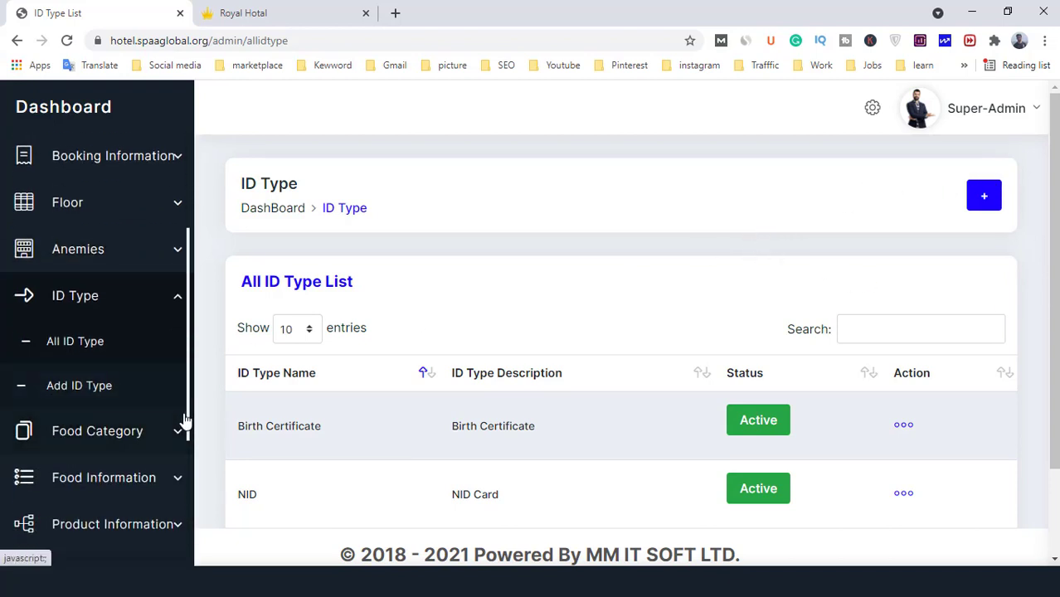
click(94, 431)
click(74, 398)
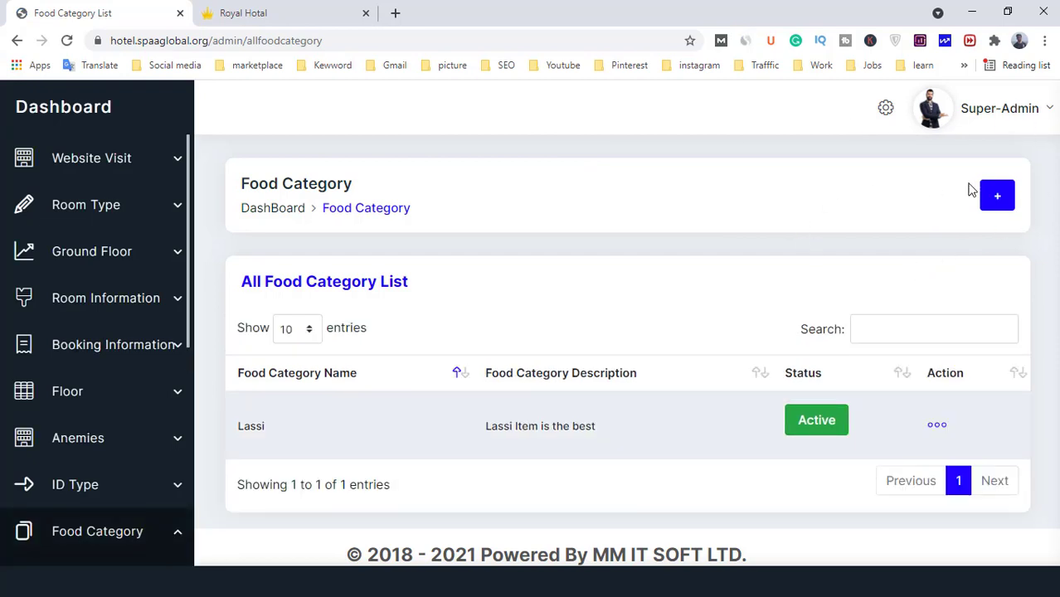
click(996, 204)
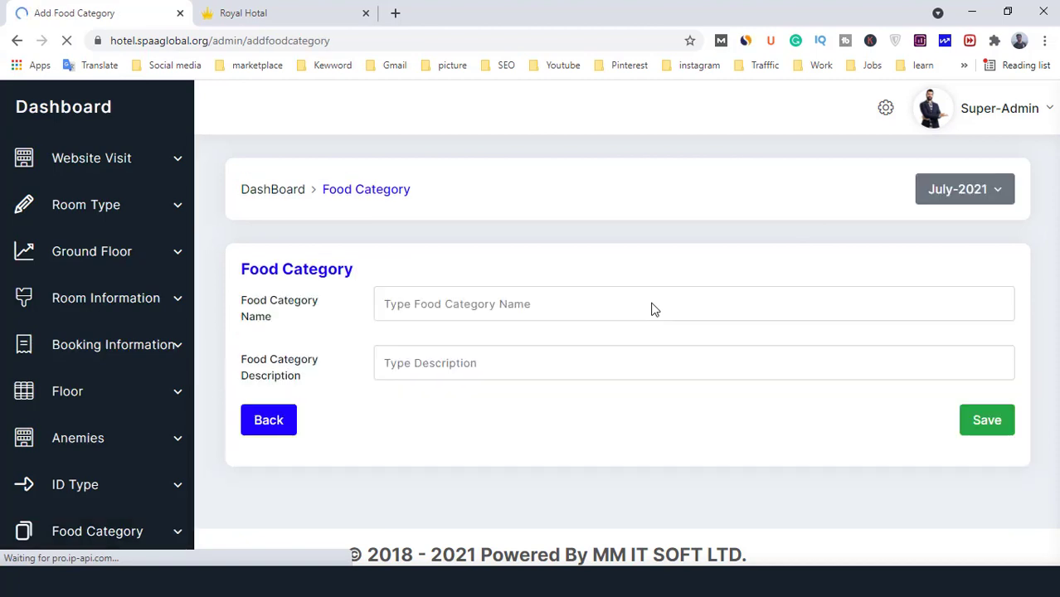
Open the All Food Item List to view its category, item, price and status columns.
scroll(12, 427, down, 2)
click(15, 418)
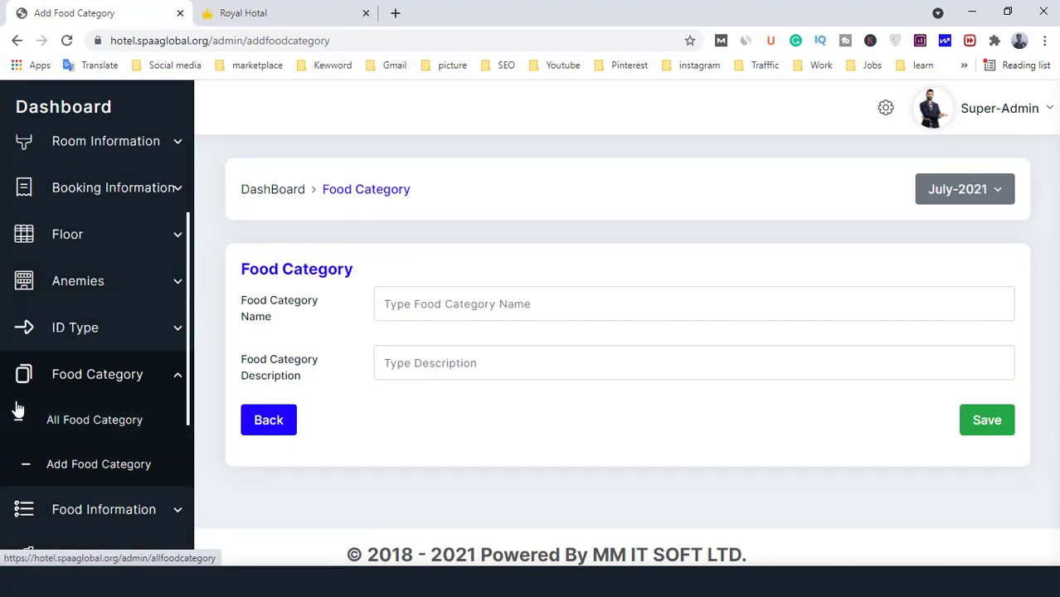
scroll(34, 365, down, 3)
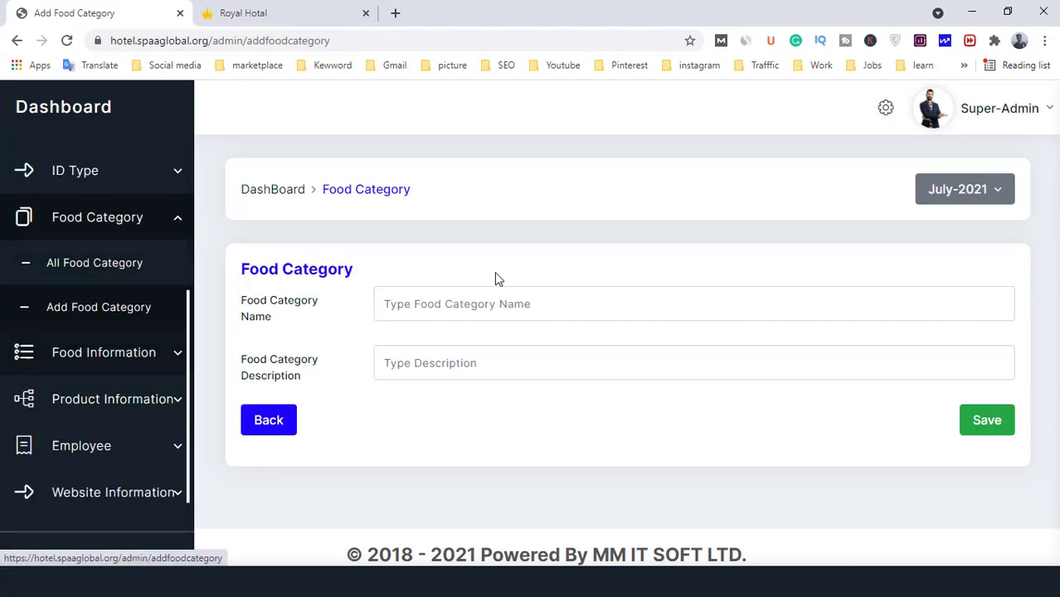
click(100, 360)
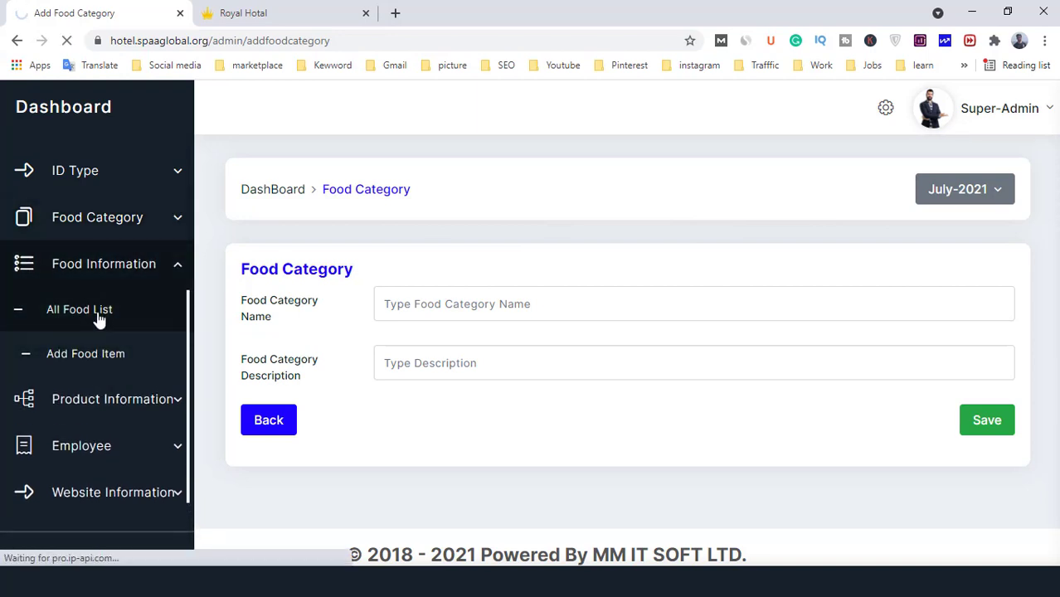
click(98, 318)
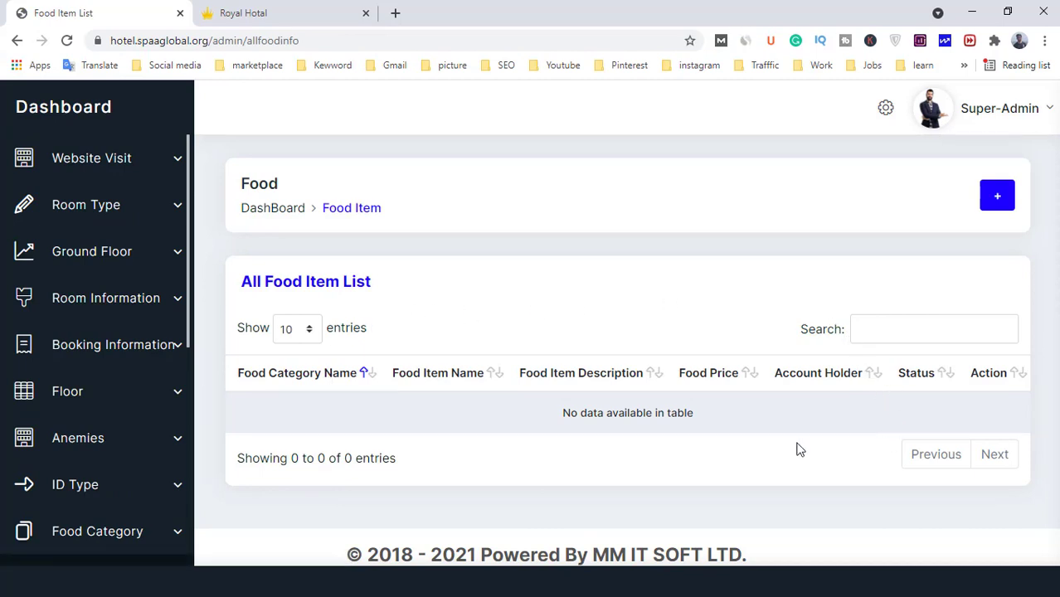
Open the All Product List and review the product's name, description, price and status.
scroll(13, 456, down, 2)
click(33, 418)
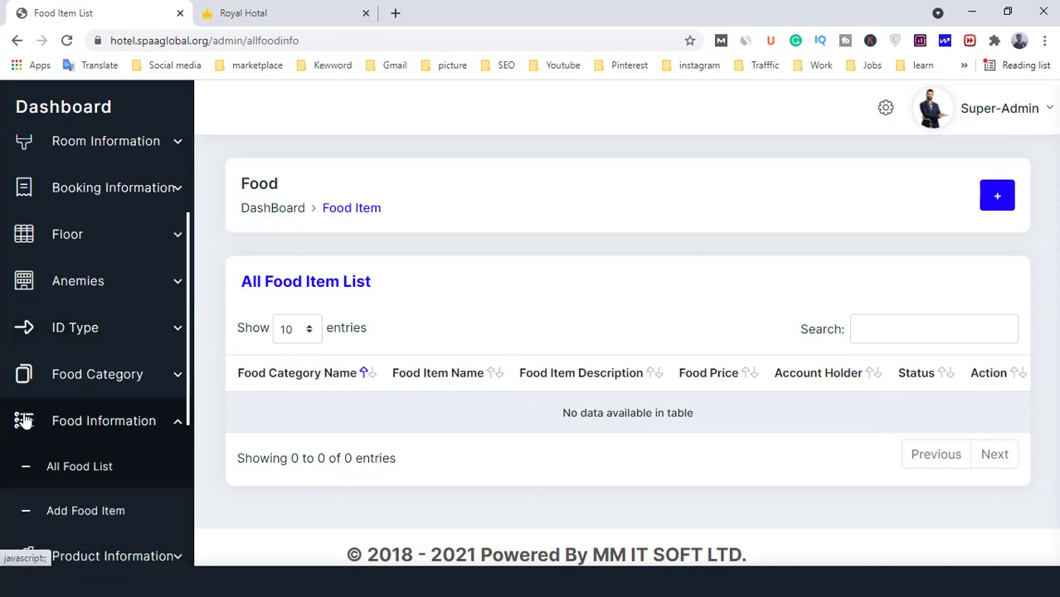
scroll(23, 407, down, 2)
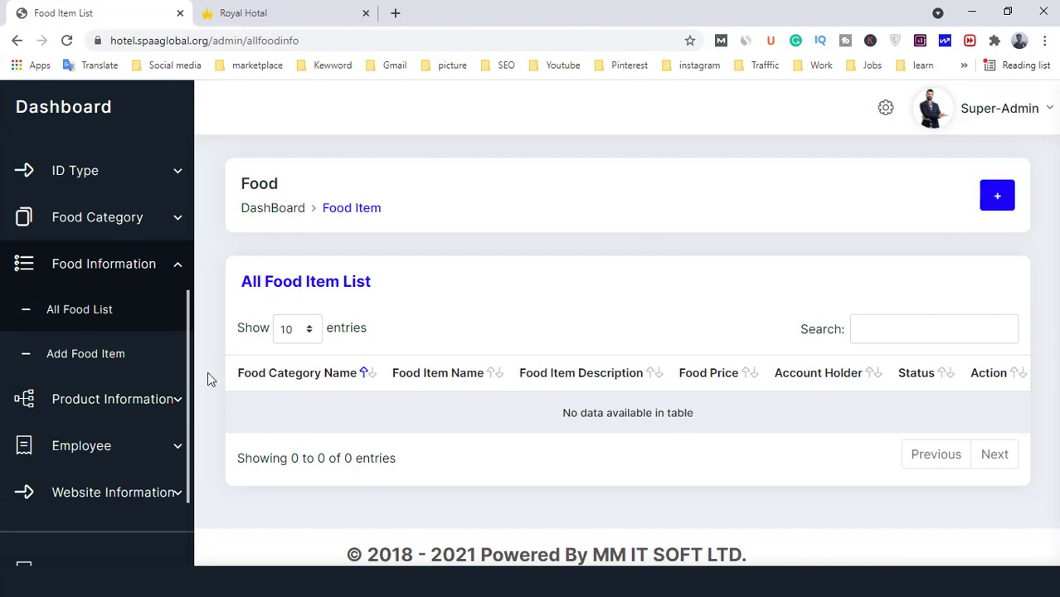
click(83, 408)
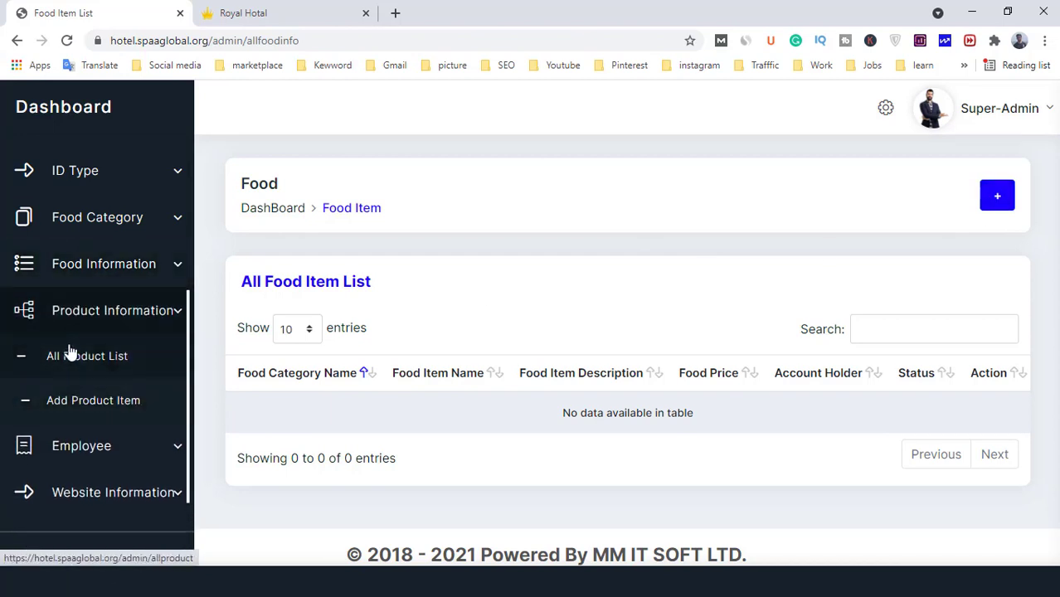
click(78, 364)
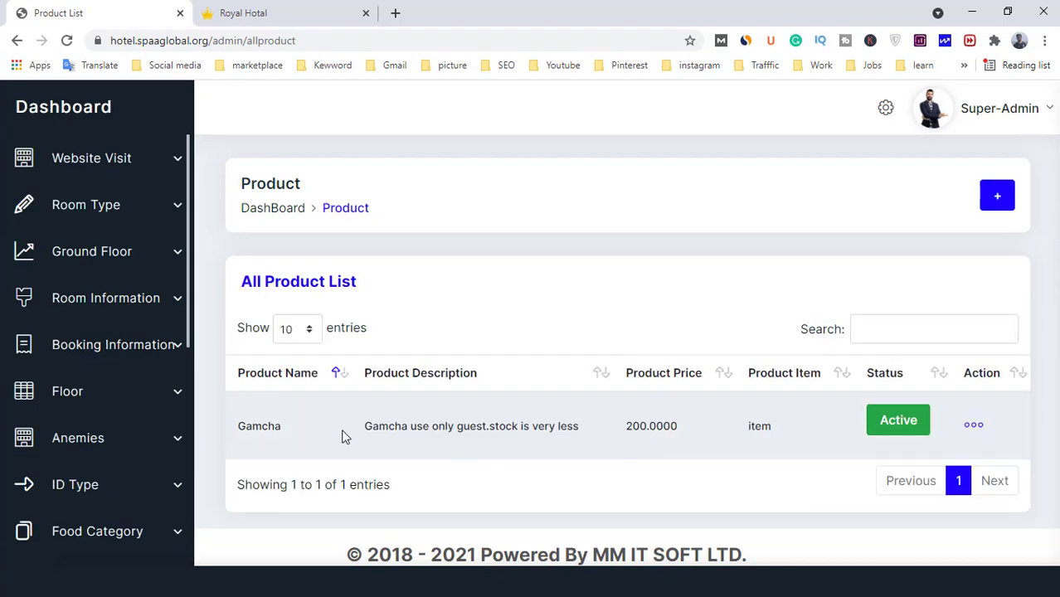
drag(246, 431, 453, 423)
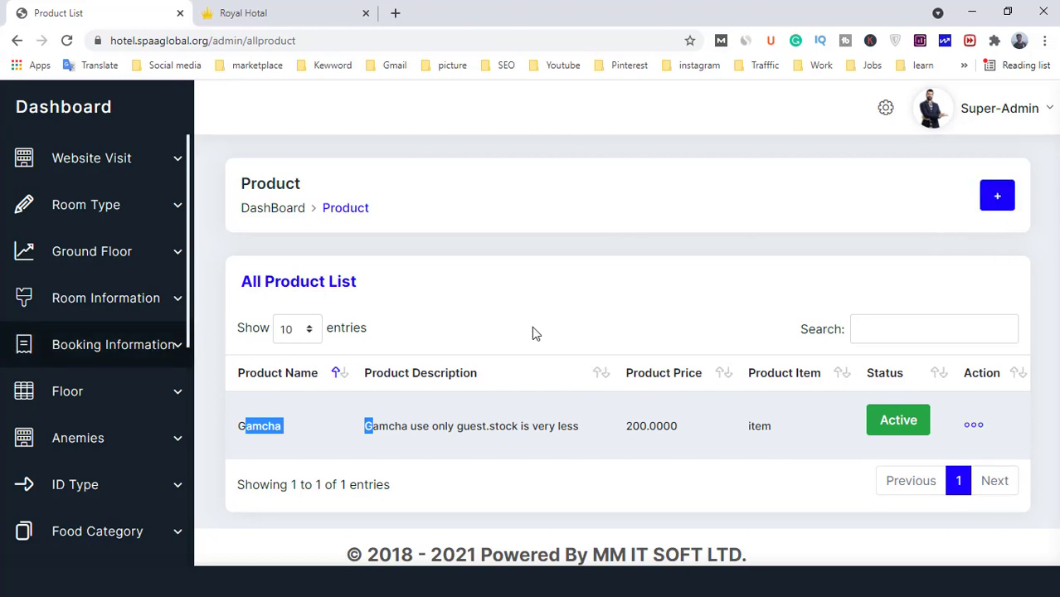
Open the All Employee List to view the employees' contact details and statuses.
scroll(34, 400, down, 5)
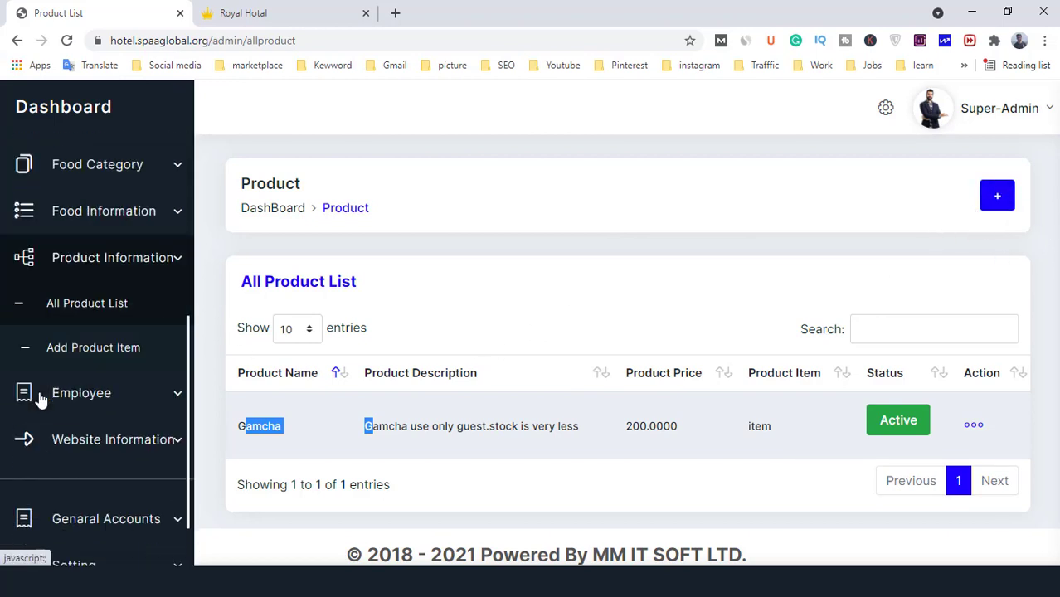
click(145, 350)
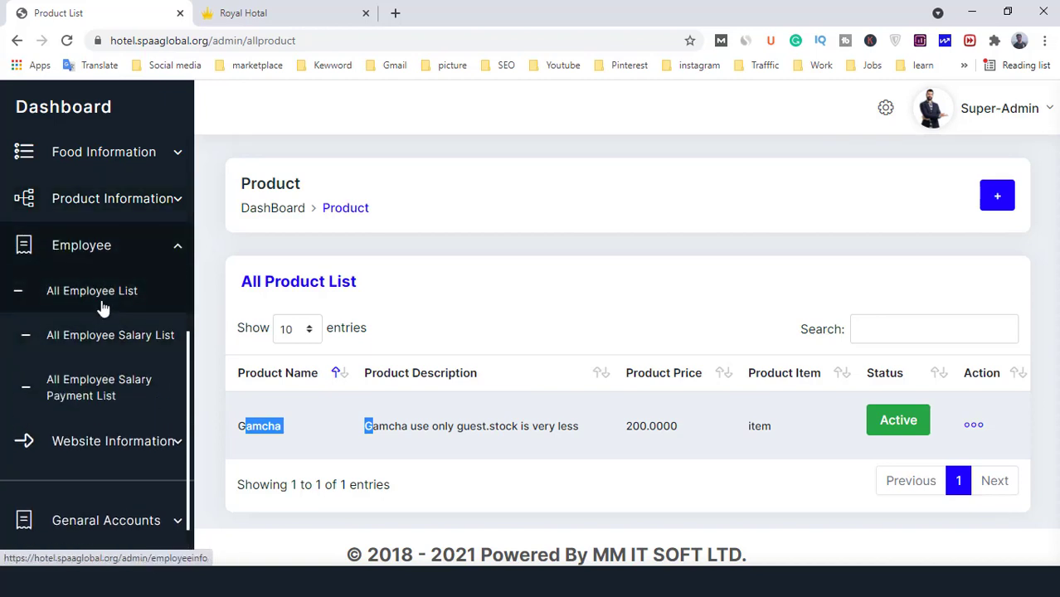
click(102, 306)
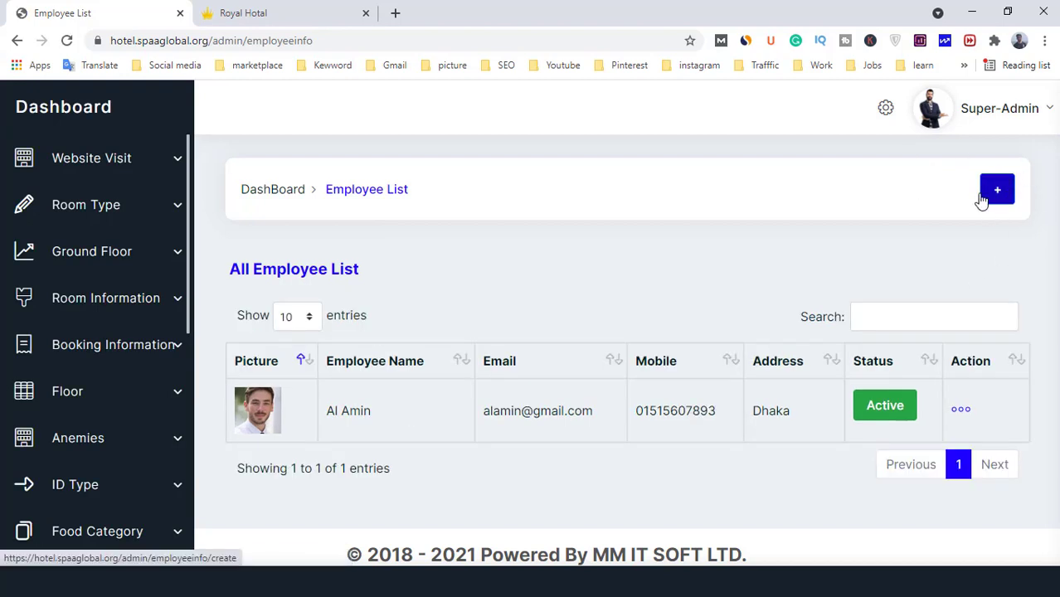
Review the All Employee Salary List and the All Employee Salary Payment List.
scroll(37, 390, down, 5)
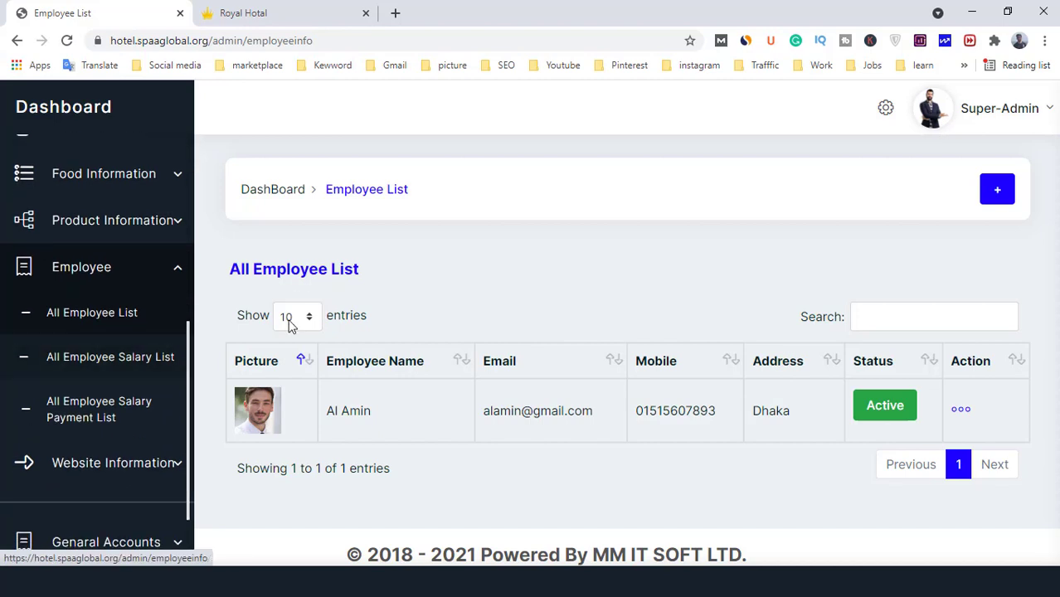
click(78, 369)
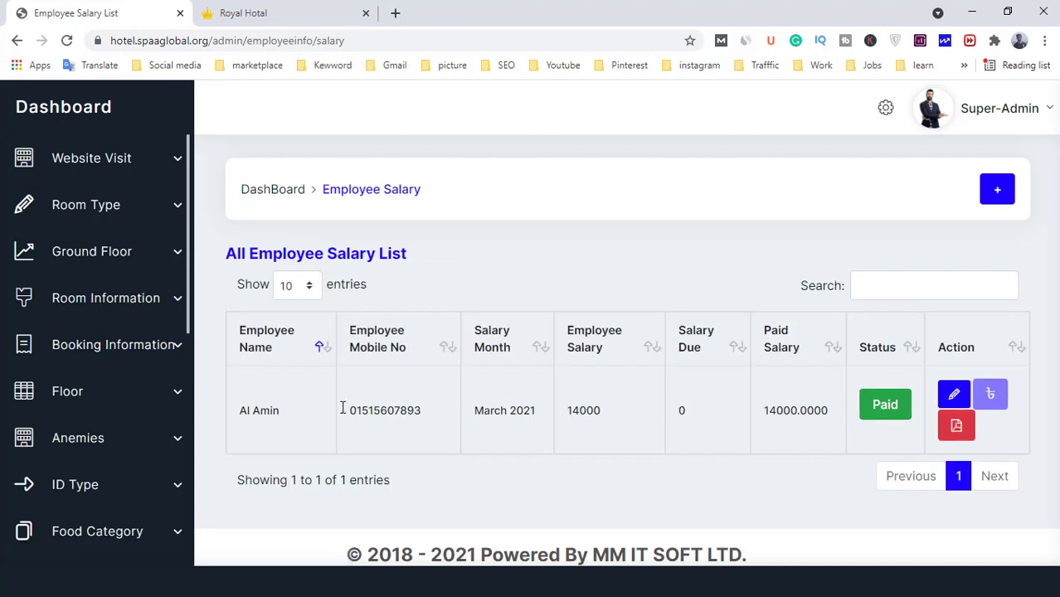
scroll(21, 464, down, 5)
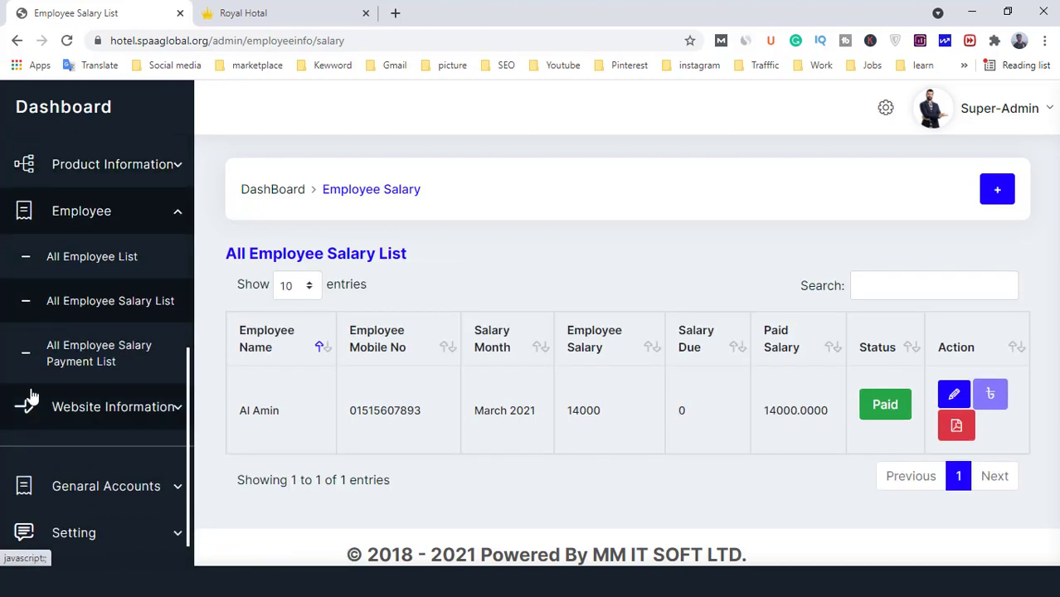
click(95, 365)
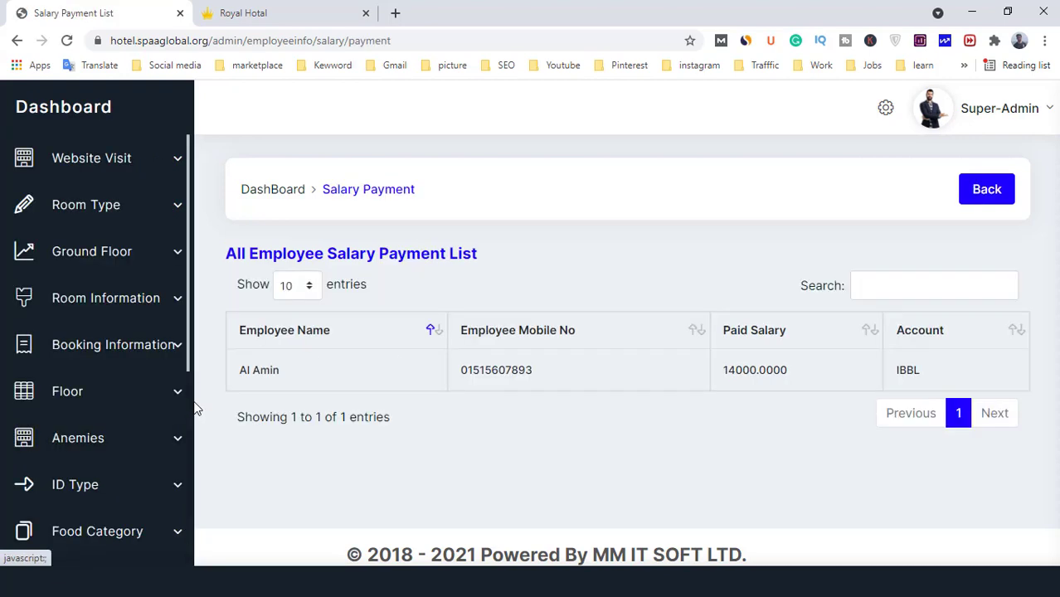
Open the dashboard's About Us List and compare it with the About Us page on the Royal Hotel website.
scroll(81, 417, down, 5)
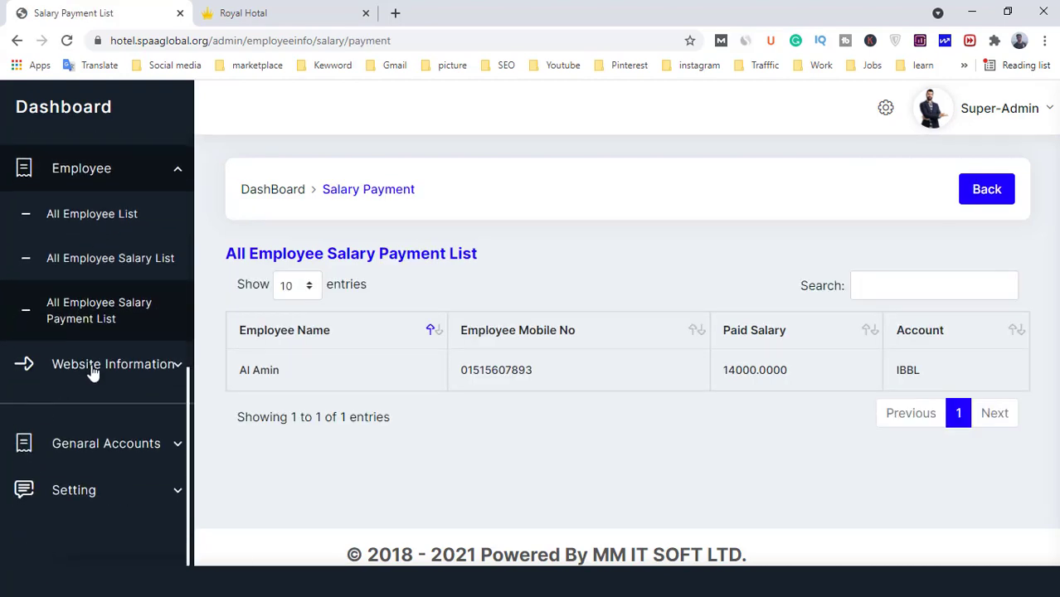
click(141, 366)
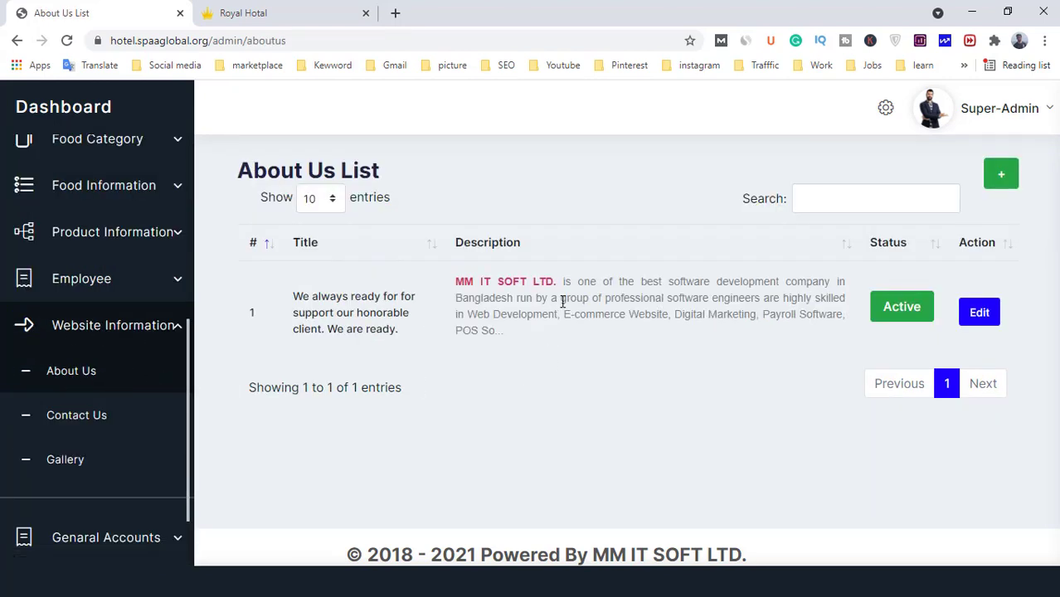
click(311, 7)
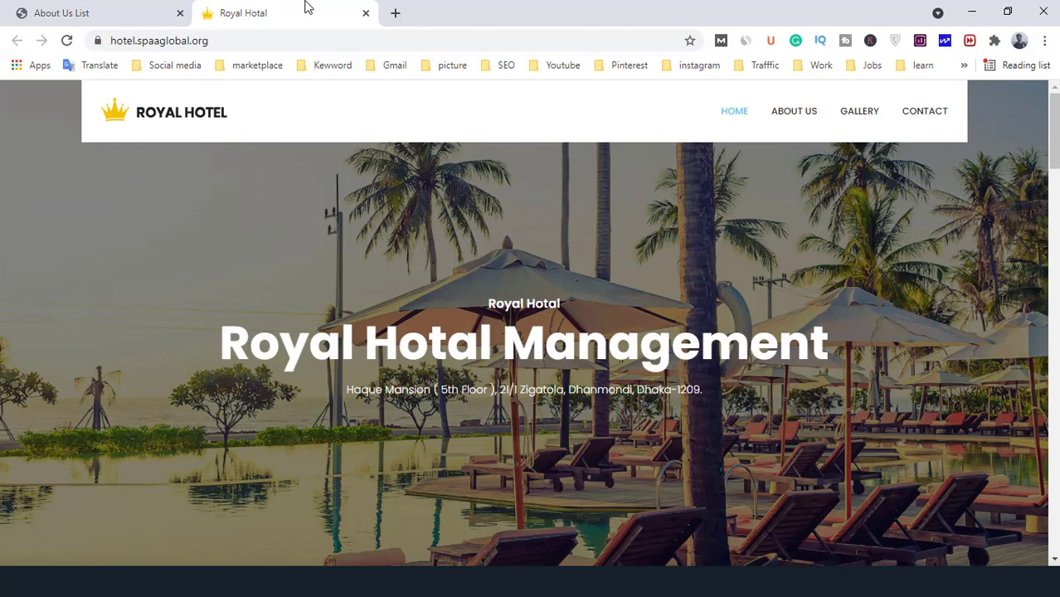
click(798, 111)
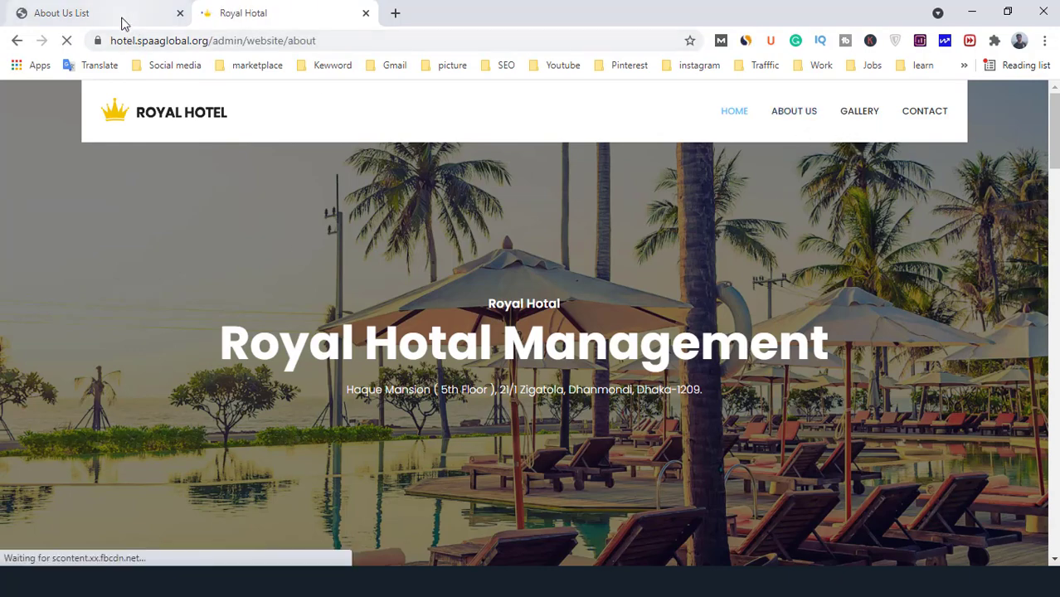
scroll(284, 350, down, 3)
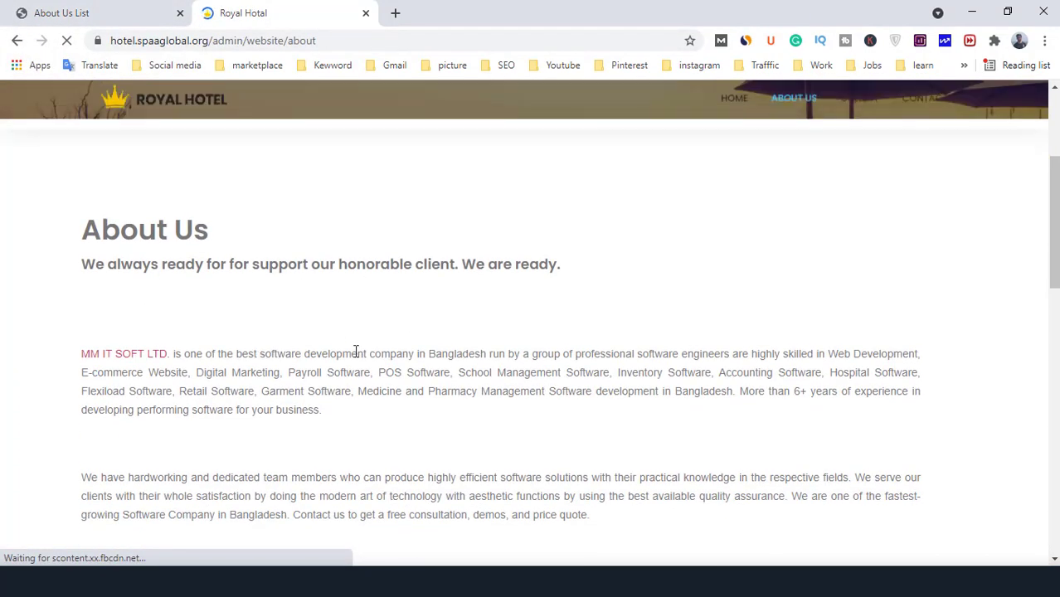
Open the dashboard's Contact List, request the Royal Hotel website's Contact page, and return to review the contact entries.
click(18, 10)
scroll(50, 332, down, 1)
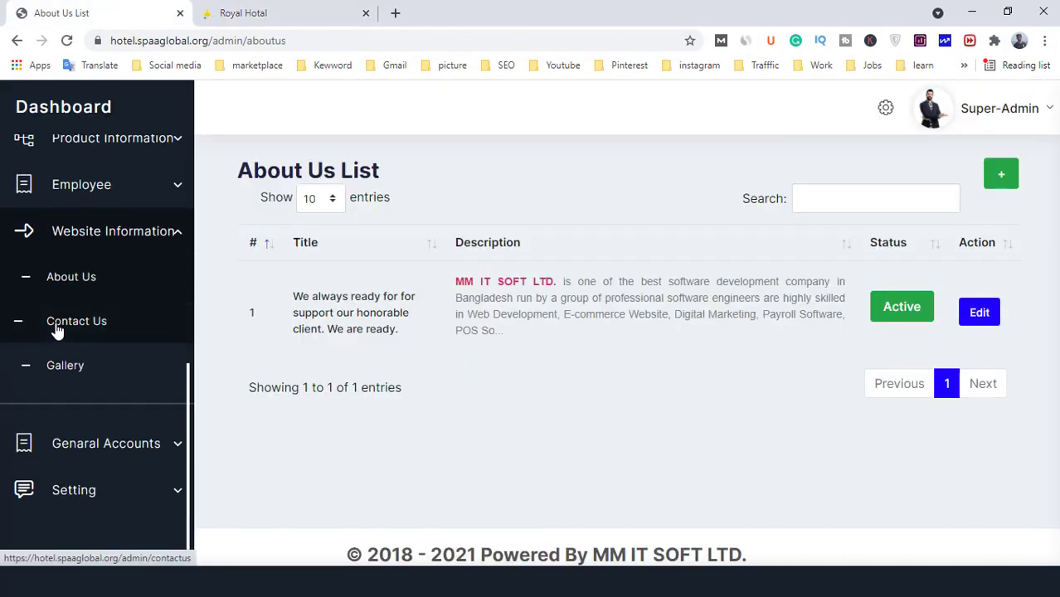
click(240, 11)
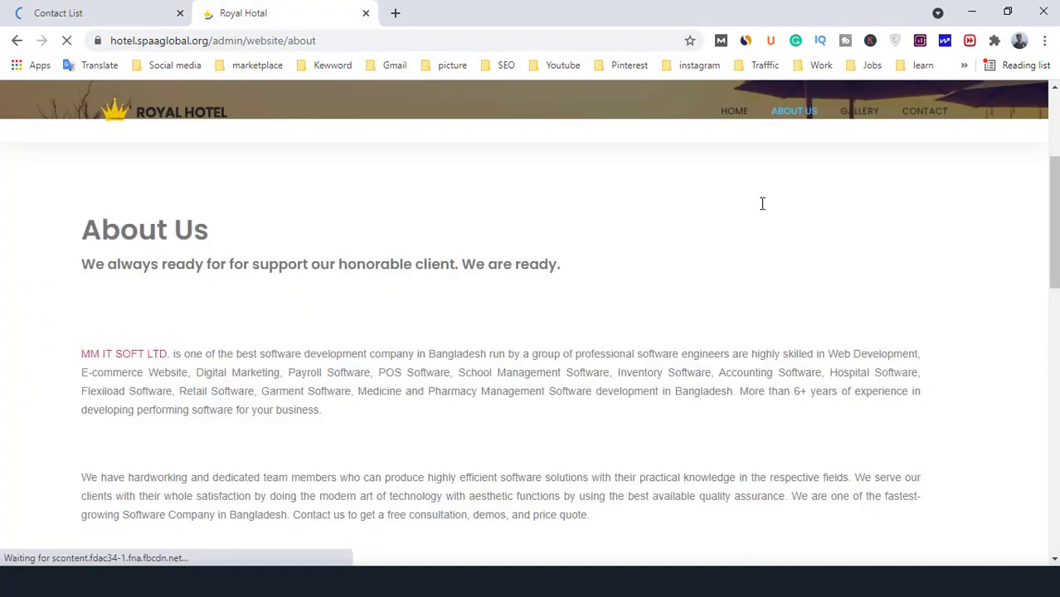
click(926, 114)
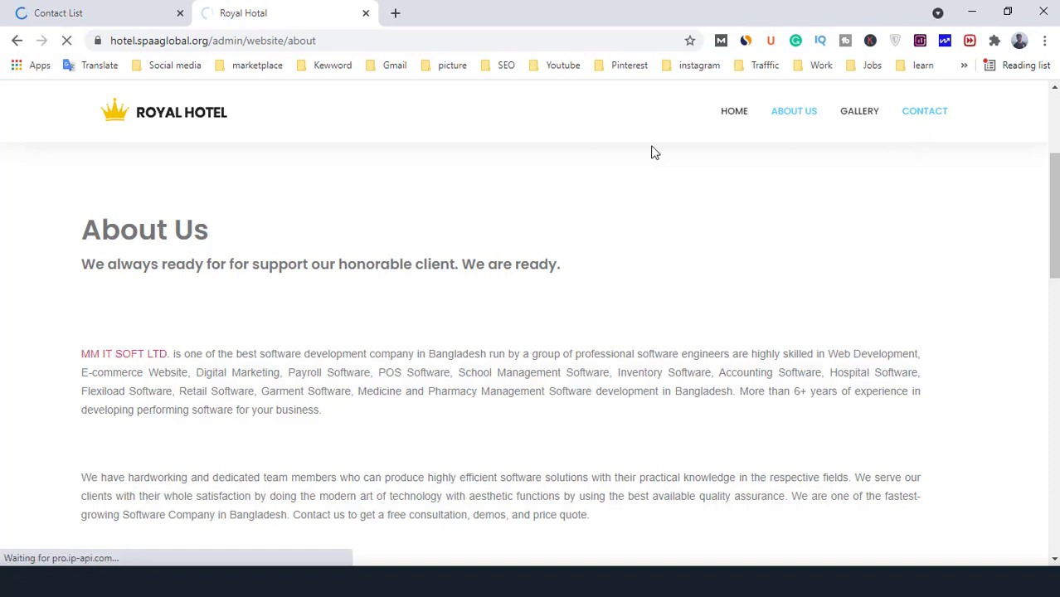
click(88, 10)
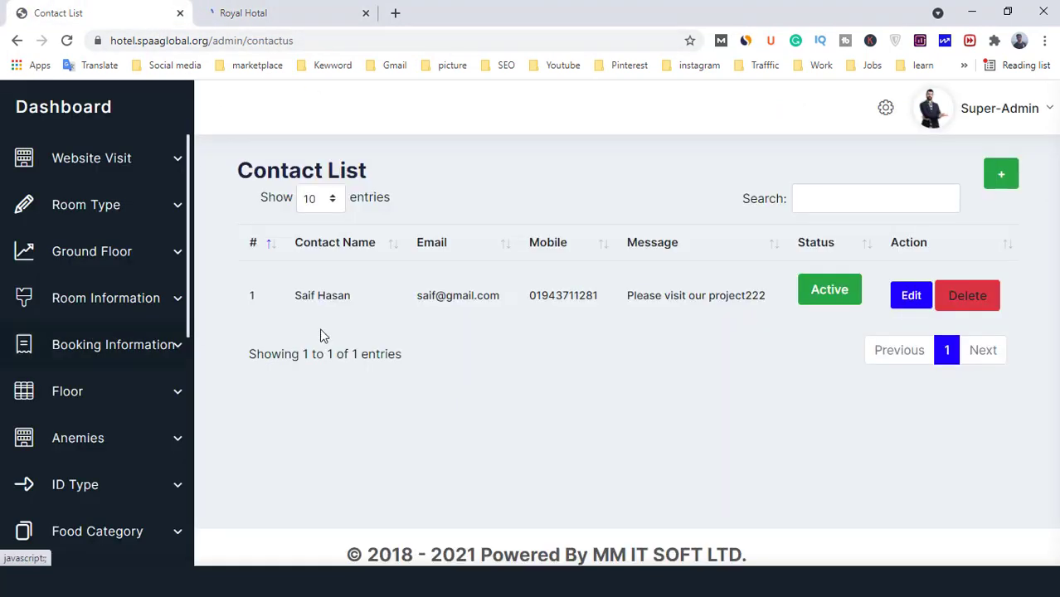
Open the Gallery List to view the website's pictures, descriptions and statuses.
scroll(5, 449, down, 5)
scroll(5, 450, down, 1)
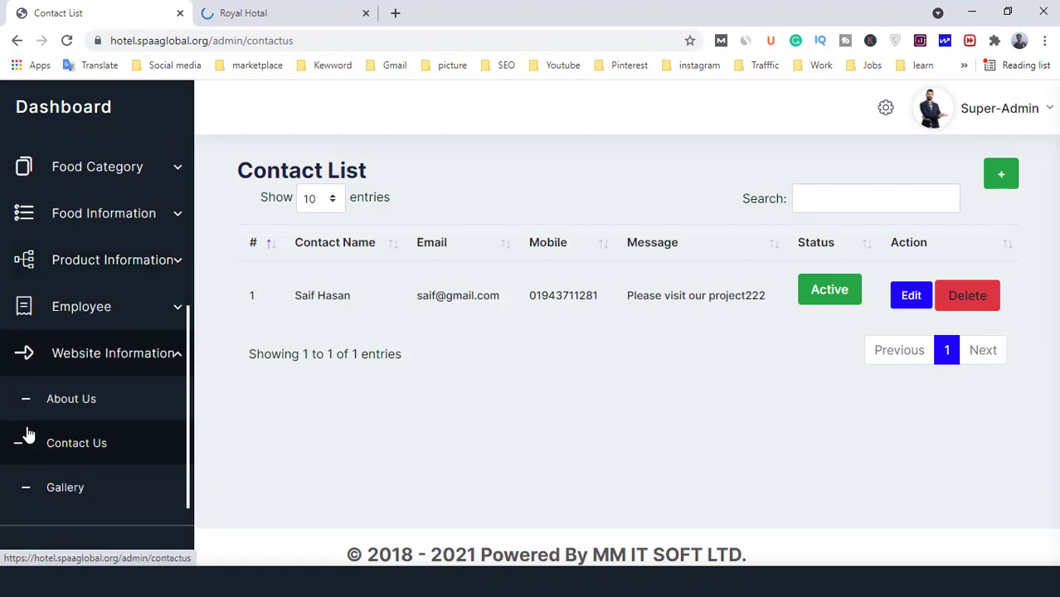
click(83, 493)
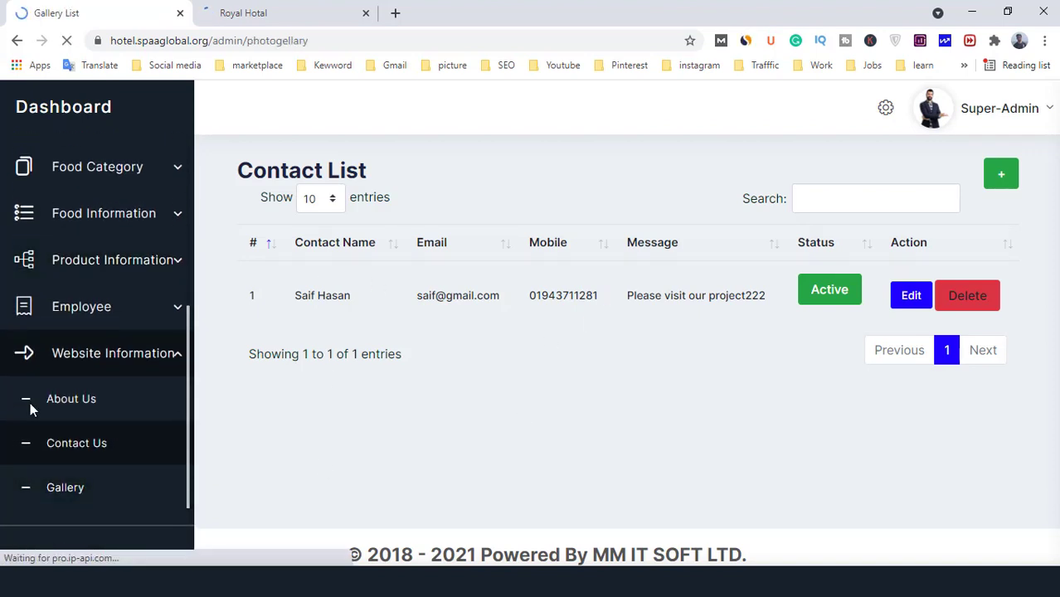
Open the All Accounts List from the general accounts setup and review the account names, branches and statuses.
scroll(130, 481, down, 6)
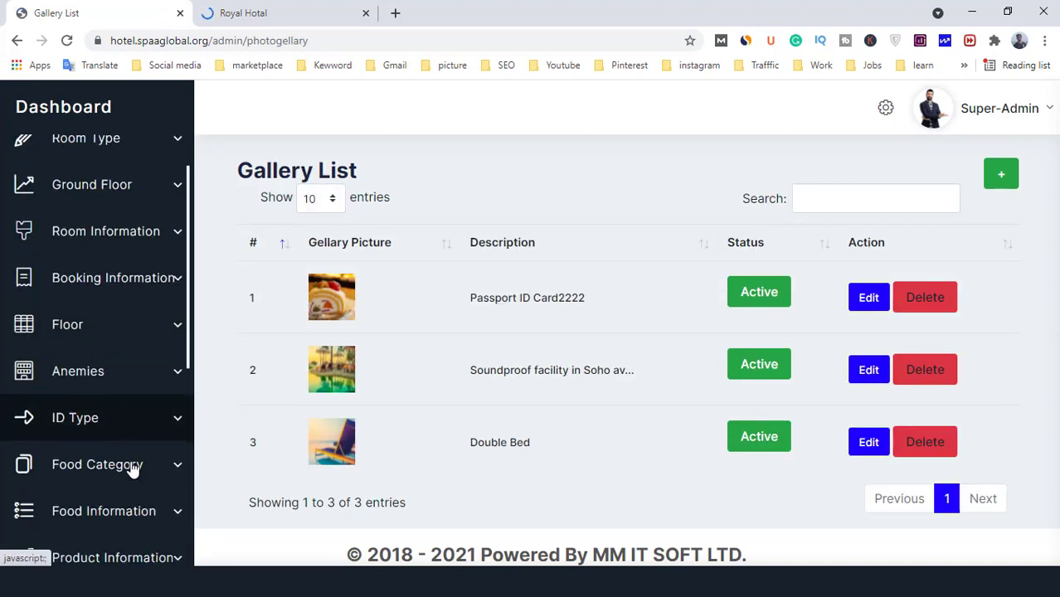
click(125, 472)
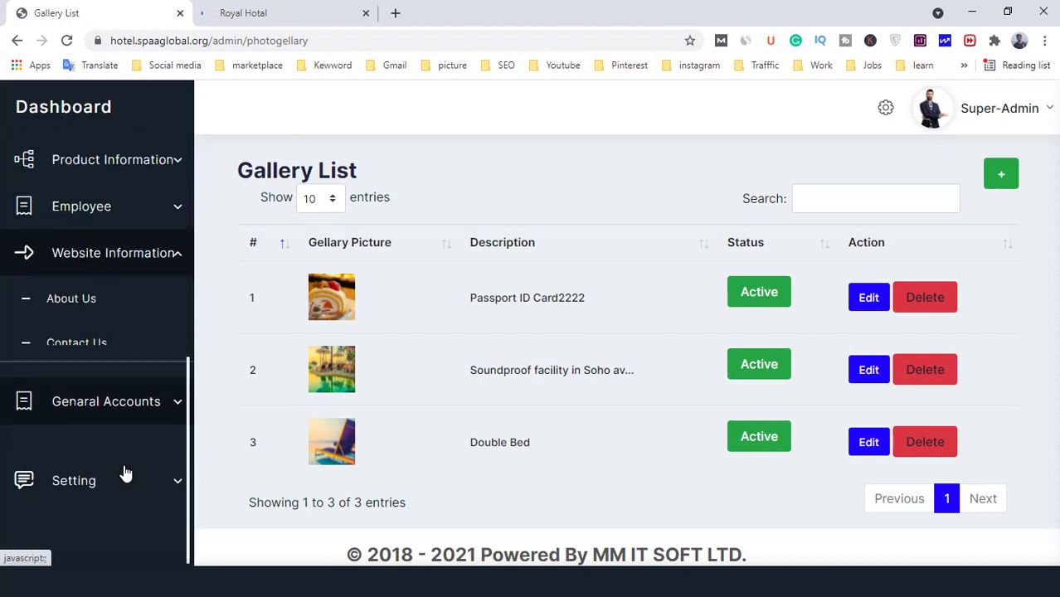
click(104, 425)
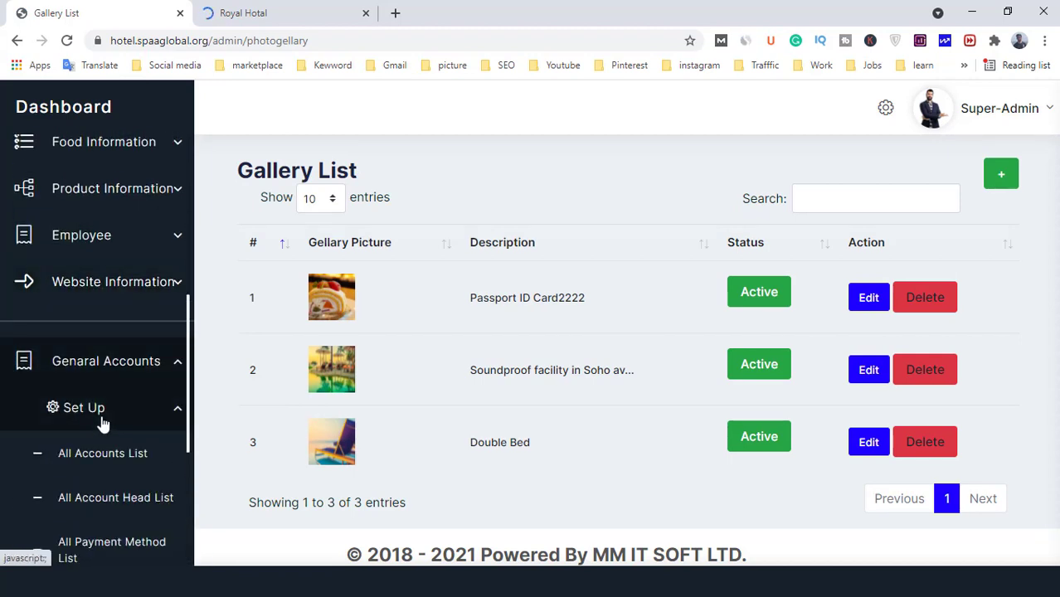
scroll(71, 425, down, 3)
click(110, 251)
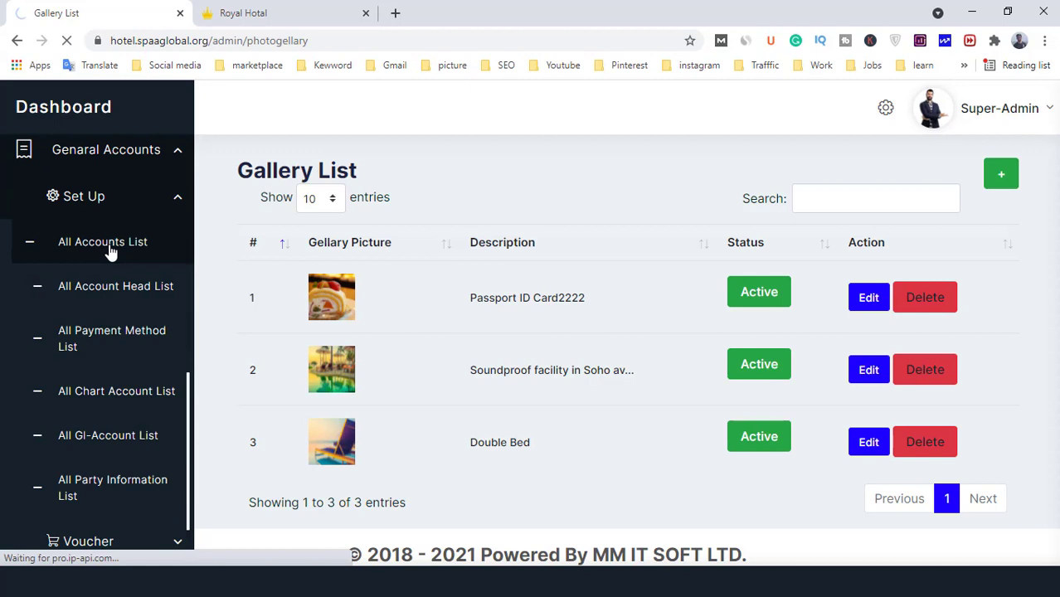
scroll(536, 383, down, 1)
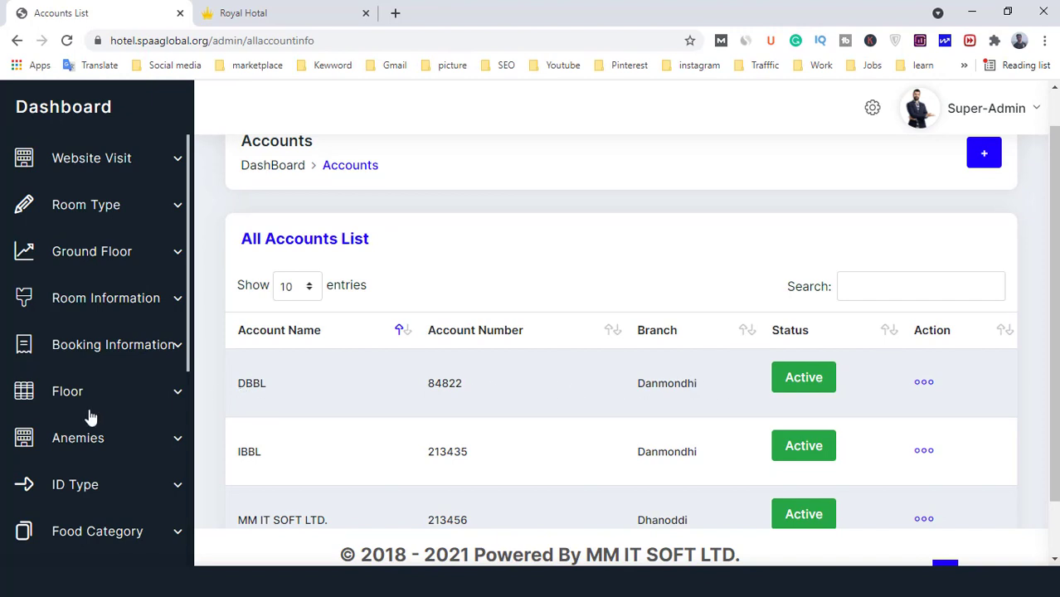
Open the payment method list from the general accounts setup to view the available methods and their statuses.
scroll(91, 416, down, 5)
click(73, 453)
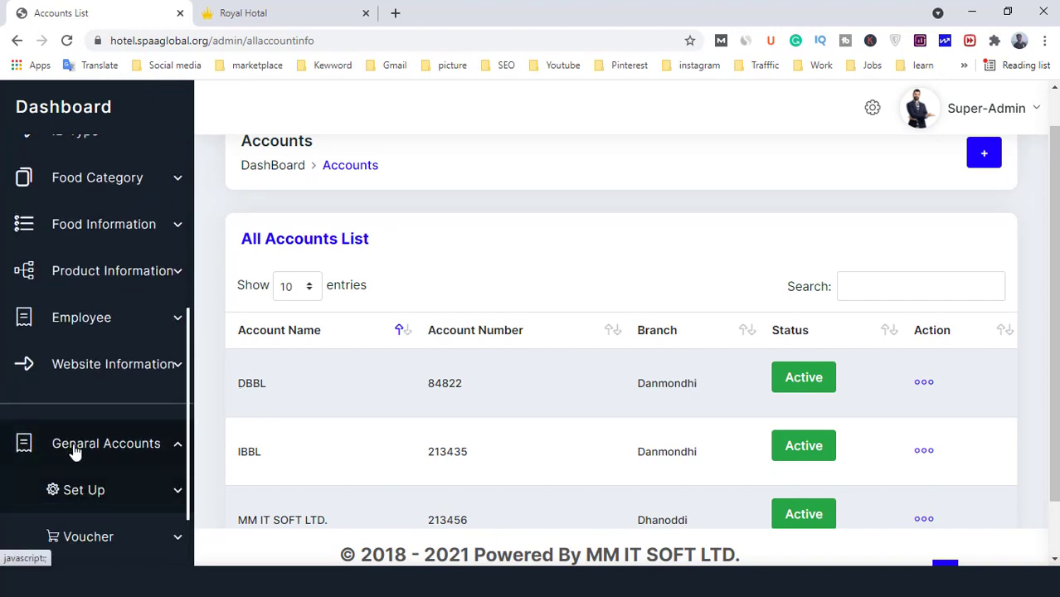
click(91, 490)
scroll(101, 473, down, 4)
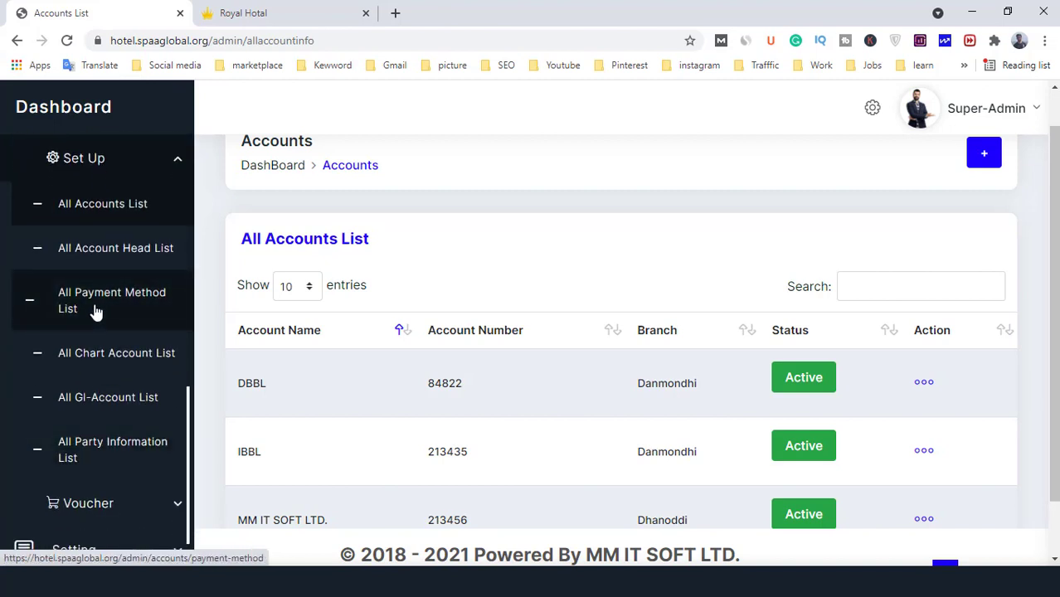
click(96, 310)
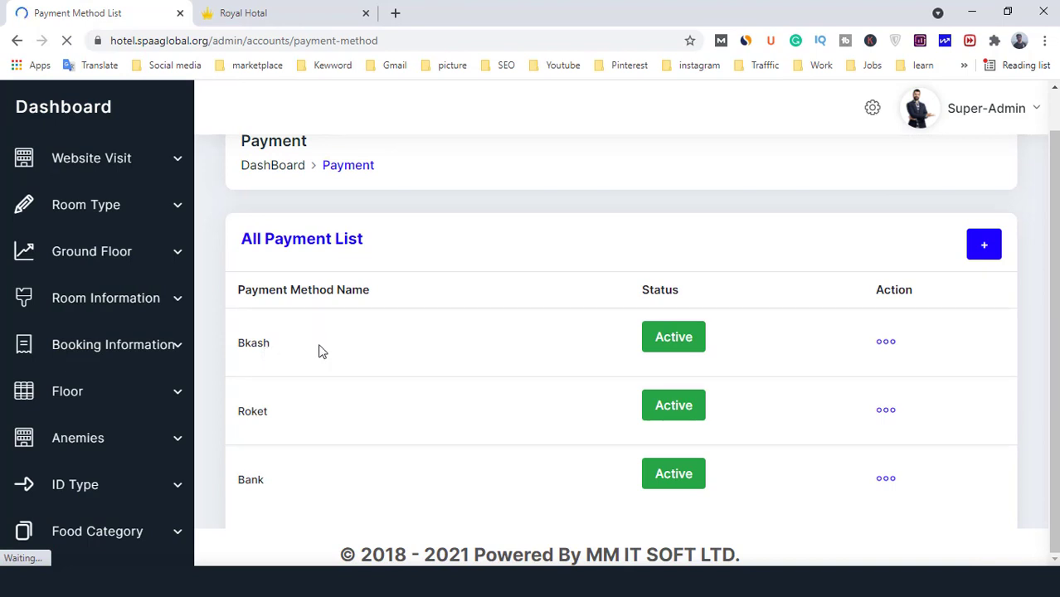
Open the All Chart Account List from the general accounts setup and review the chart accounts, GL accounts, account heads and statuses.
scroll(83, 431, down, 4)
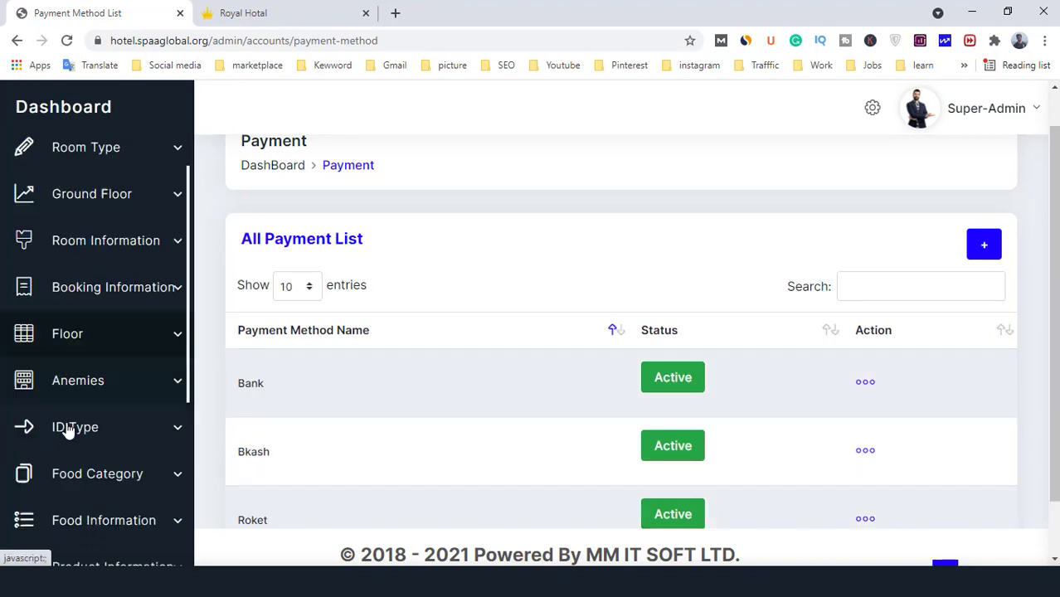
click(108, 444)
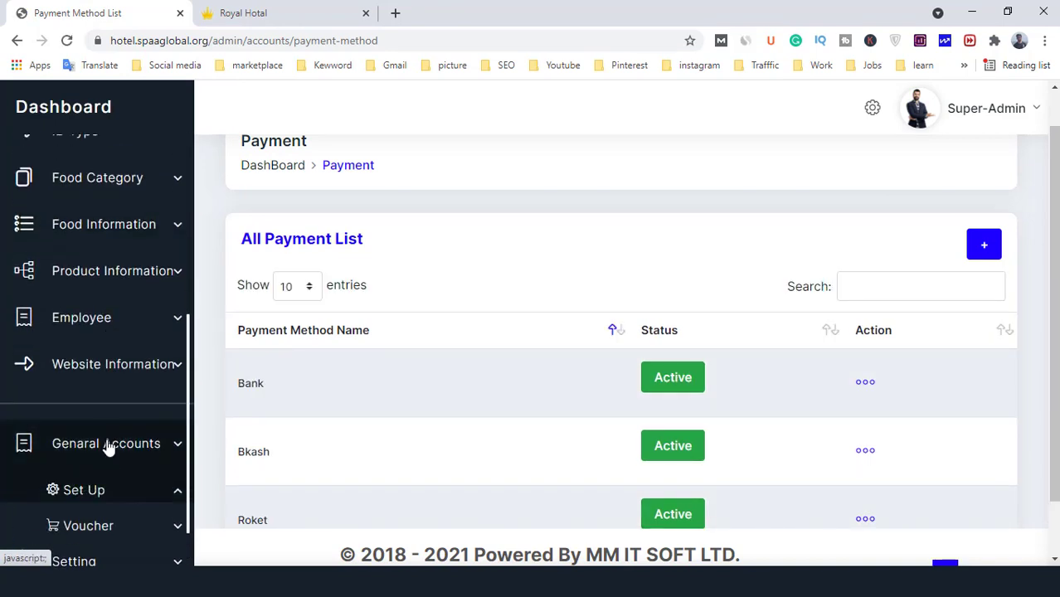
click(109, 491)
scroll(114, 485, down, 3)
scroll(113, 486, down, 2)
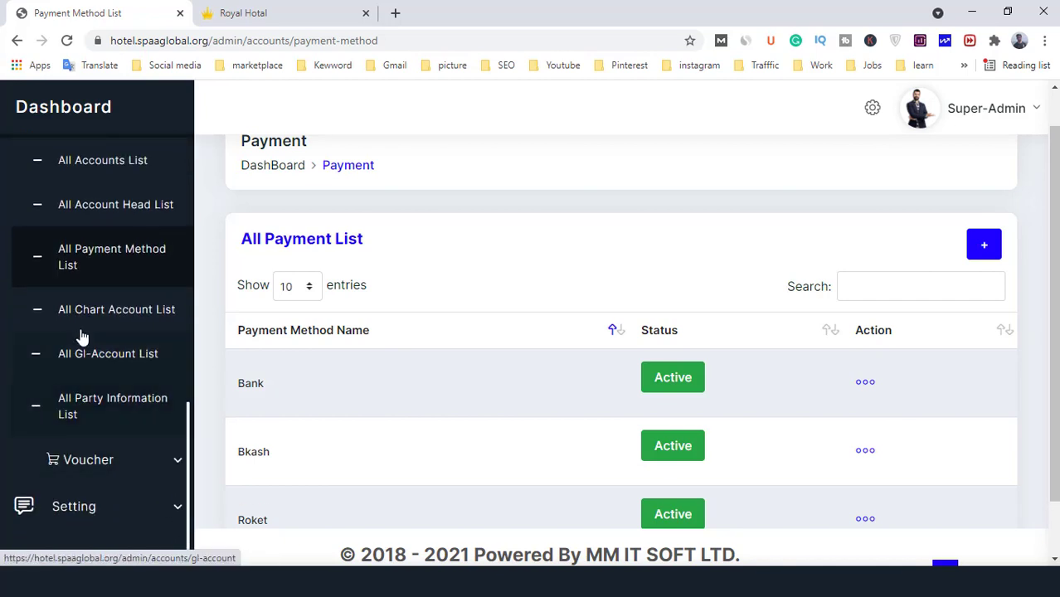
click(119, 317)
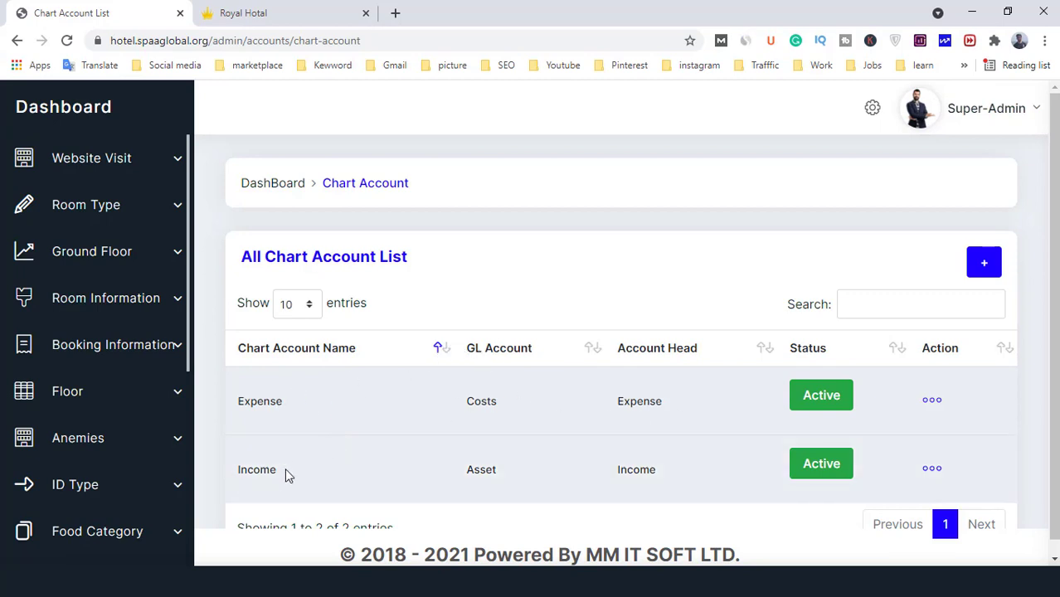
scroll(284, 468, down, 1)
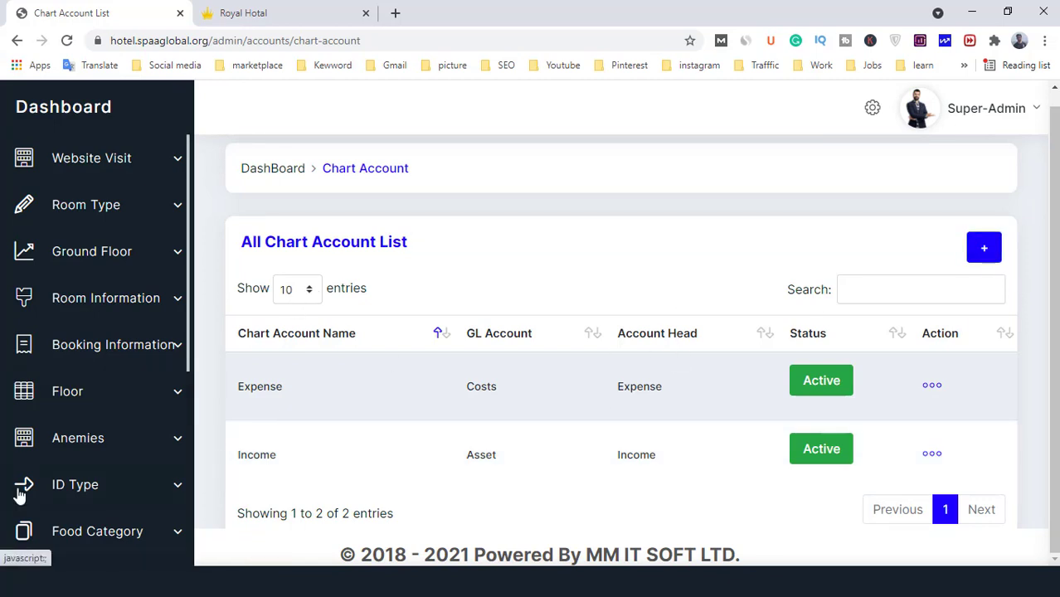
Open the All Gl-Account List from the general accounts setup and review the general account names and statuses.
scroll(75, 465, down, 4)
click(90, 457)
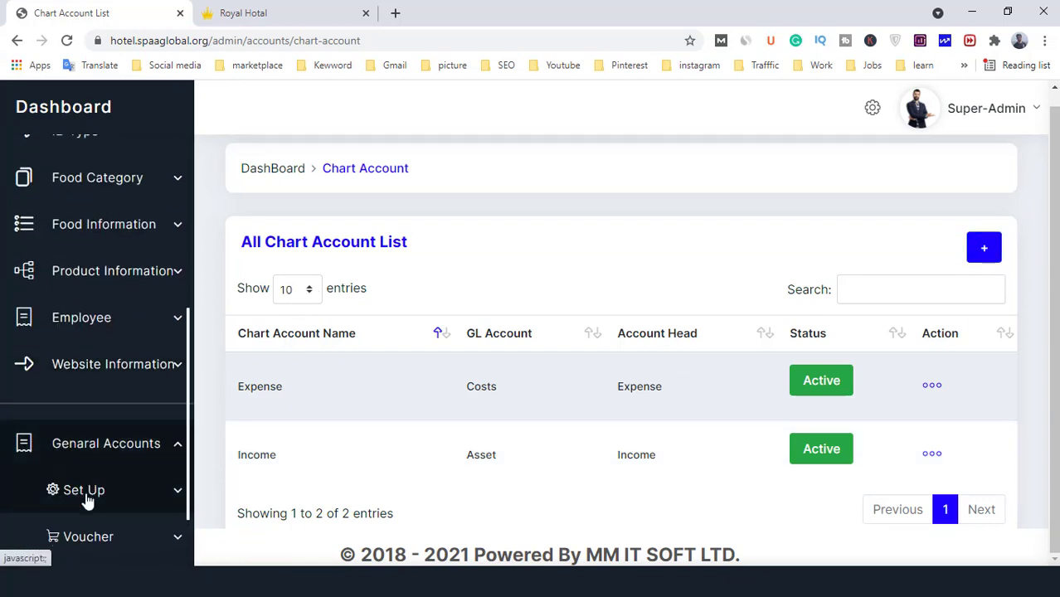
click(88, 498)
scroll(79, 491, down, 2)
scroll(77, 492, down, 2)
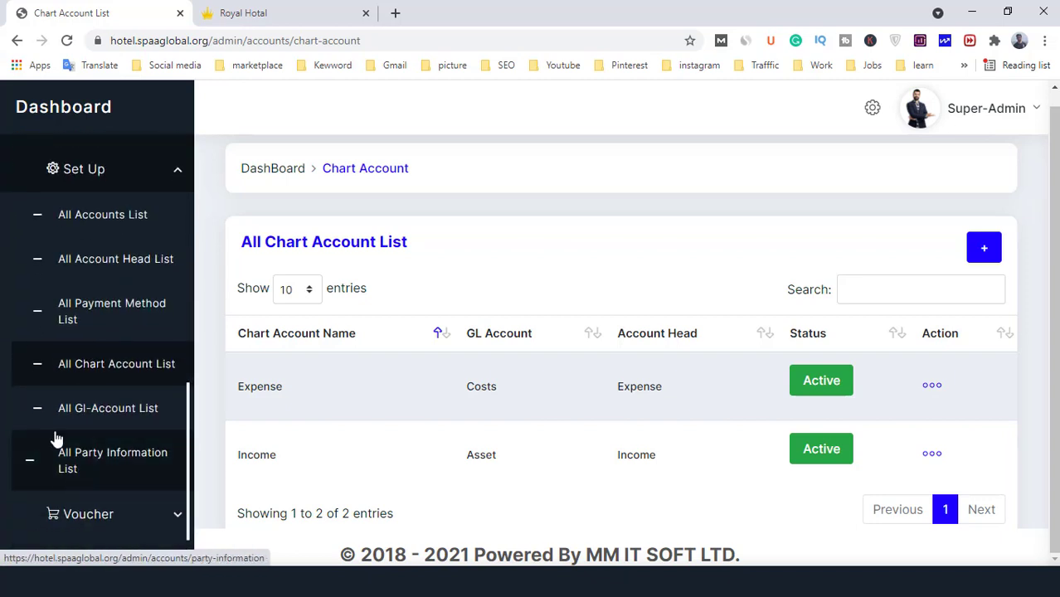
click(91, 423)
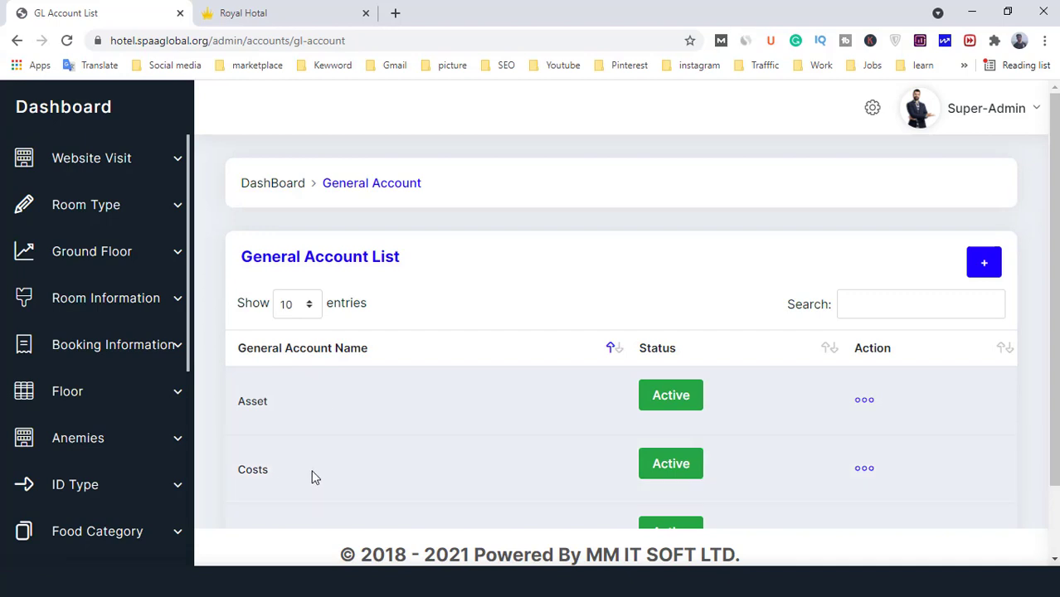
scroll(311, 469, down, 2)
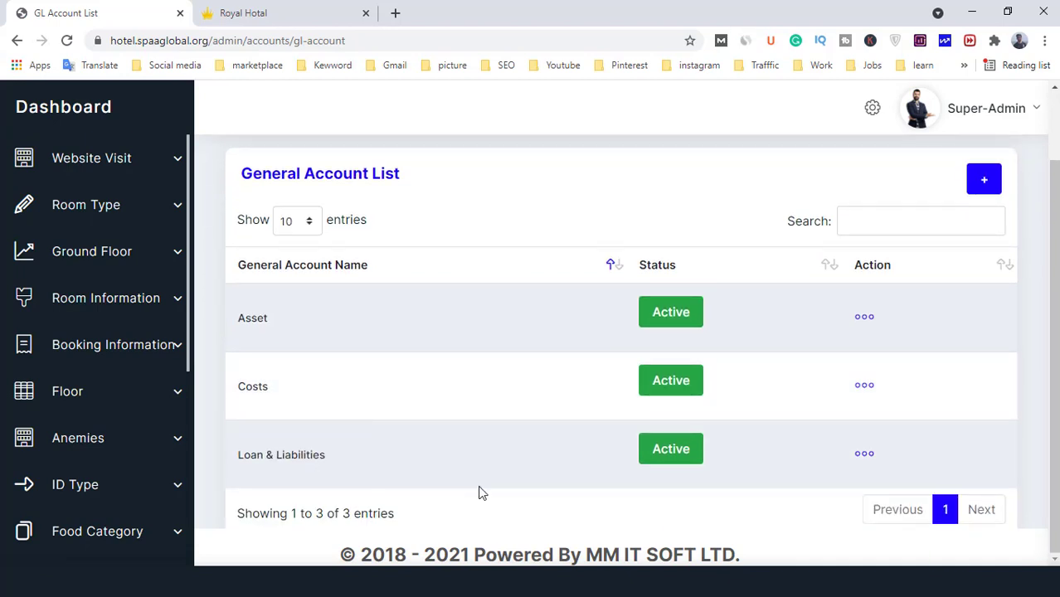
Open the All Party Information List from the general accounts setup and review the parties' contact details and statuses.
scroll(75, 473, down, 3)
scroll(75, 473, down, 1)
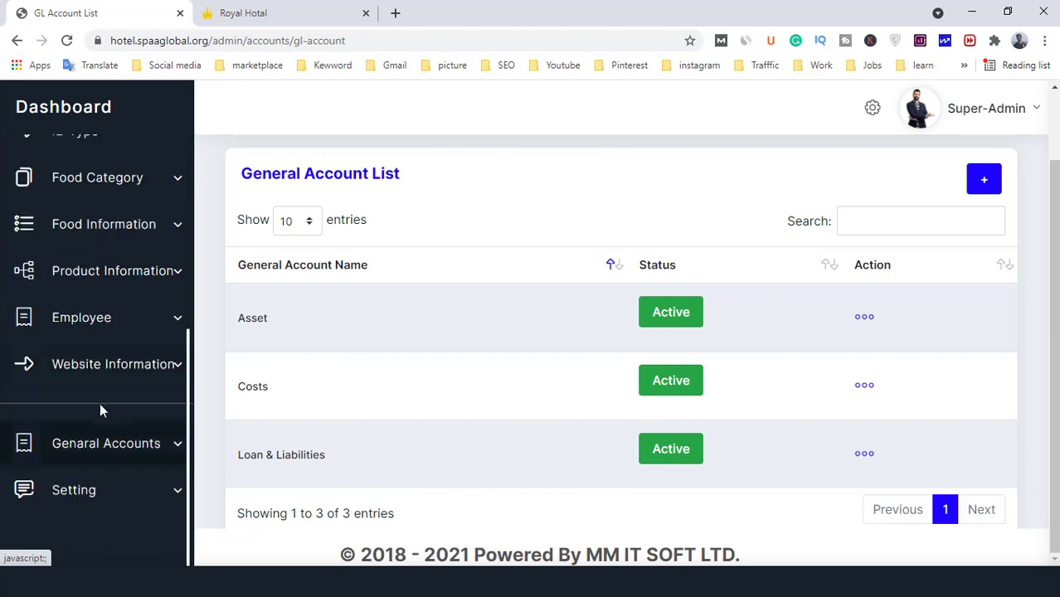
click(119, 448)
scroll(117, 498, down, 1)
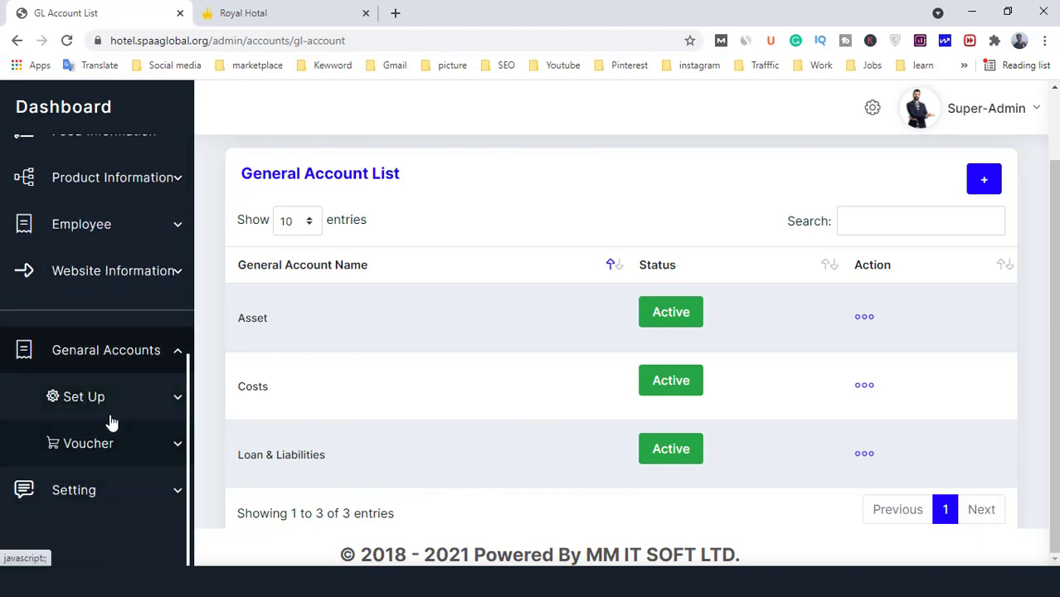
click(112, 419)
scroll(112, 448, down, 3)
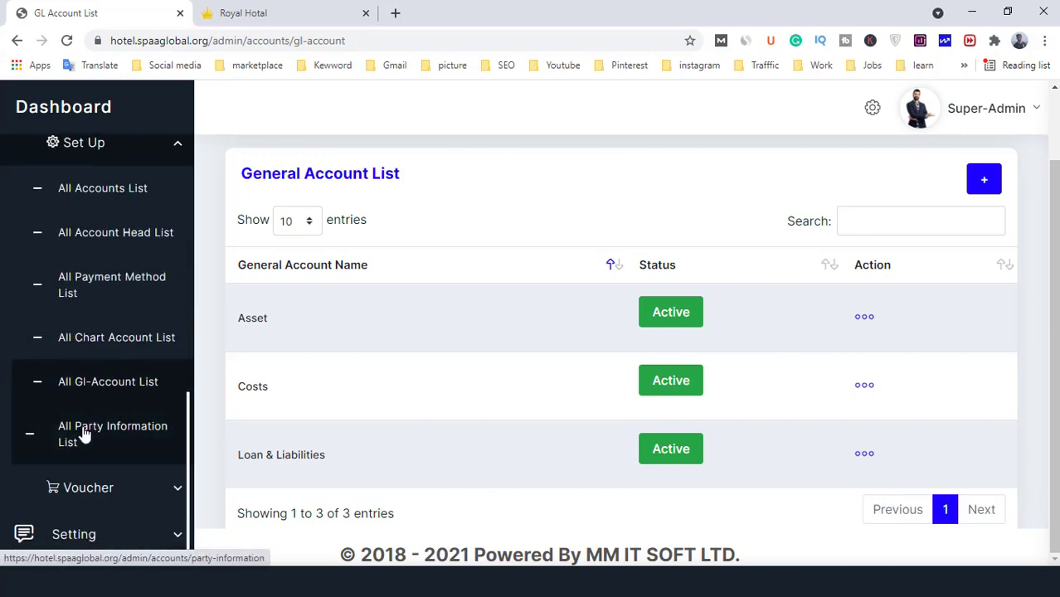
click(106, 440)
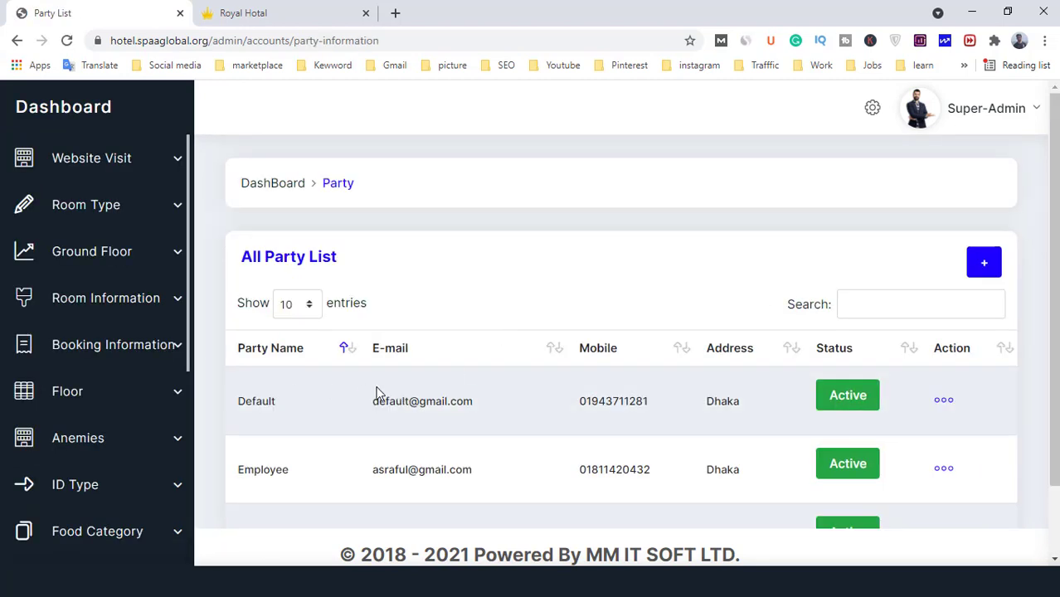
scroll(539, 463, down, 1)
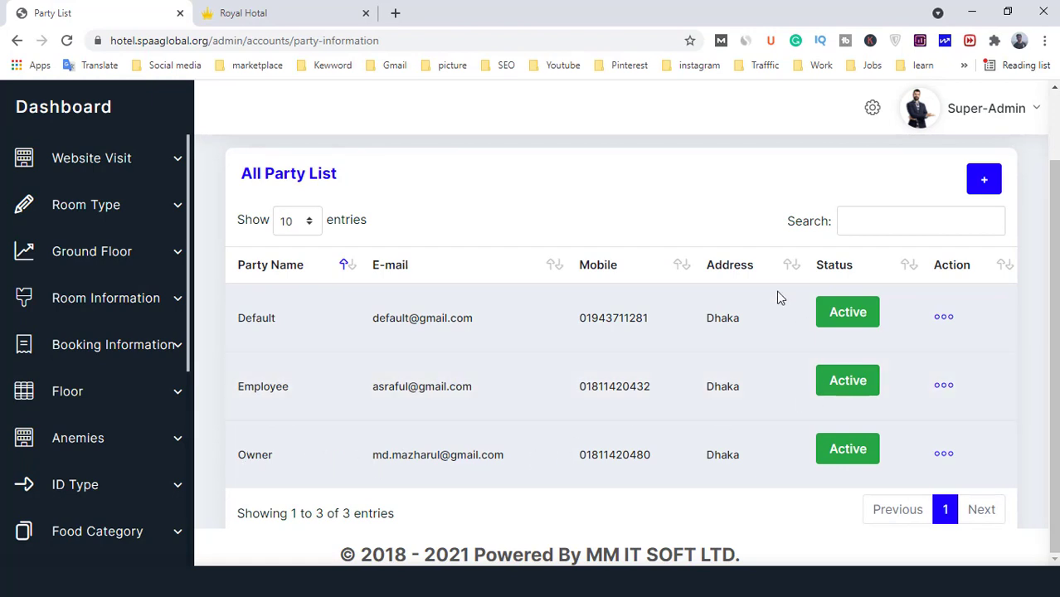
Open the debit voucher list from the general accounts vouchers to view the party, voucher date and status.
scroll(79, 477, down, 4)
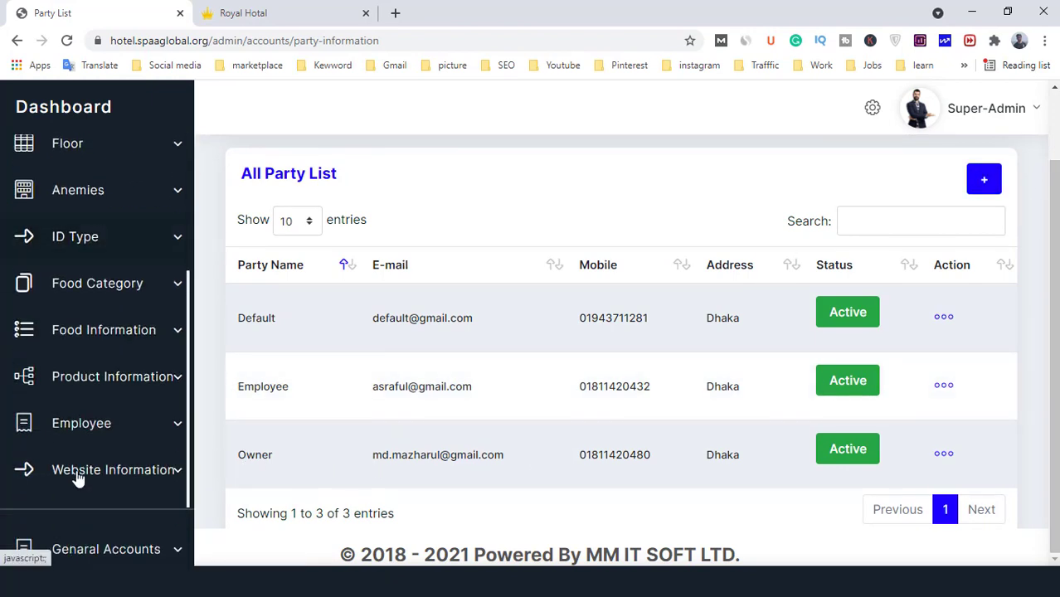
click(98, 463)
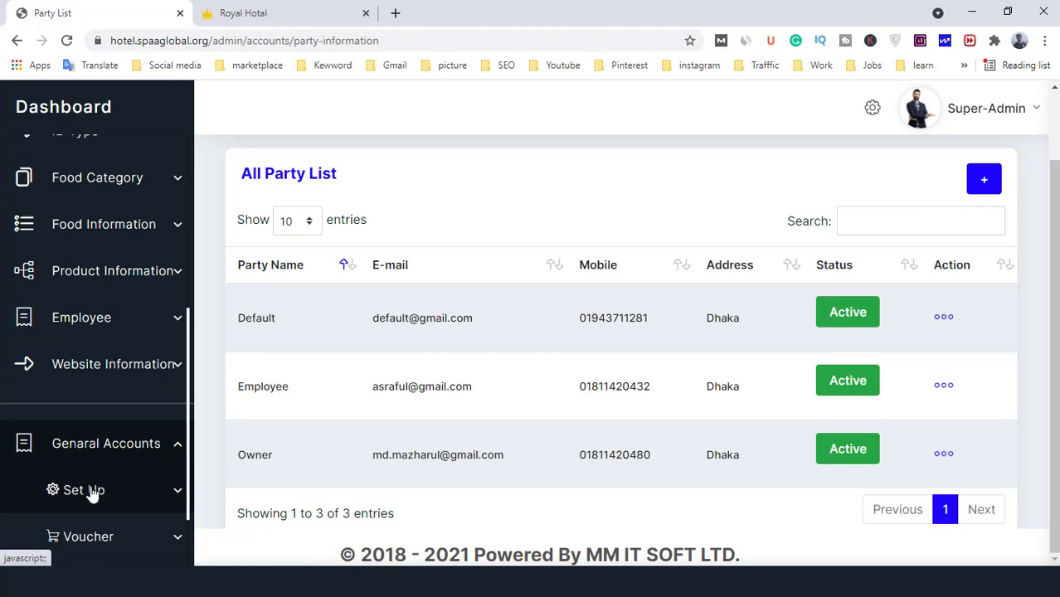
click(91, 490)
scroll(83, 490, down, 5)
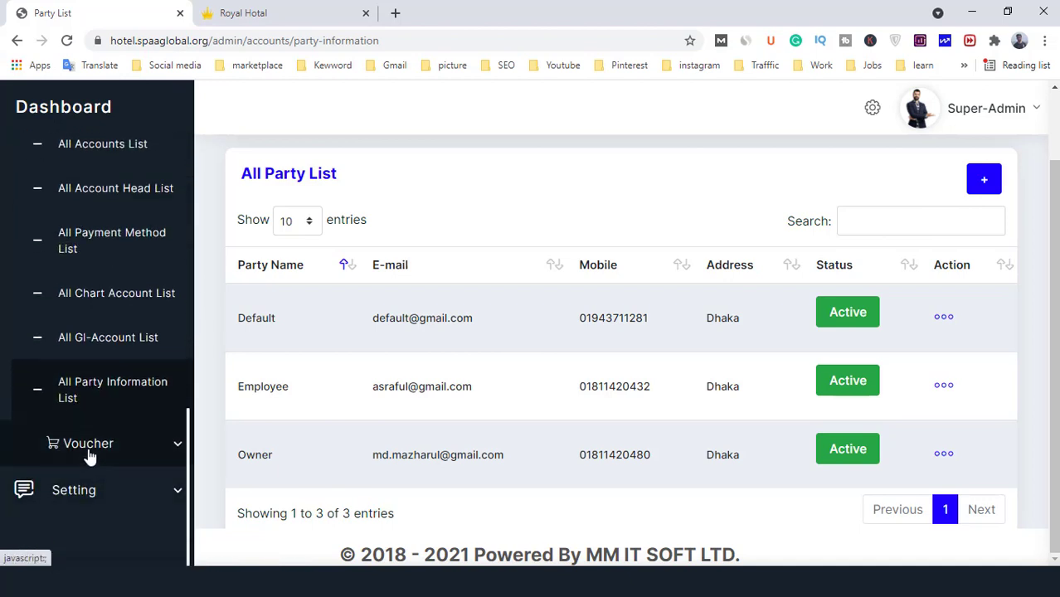
click(24, 457)
scroll(78, 438, down, 2)
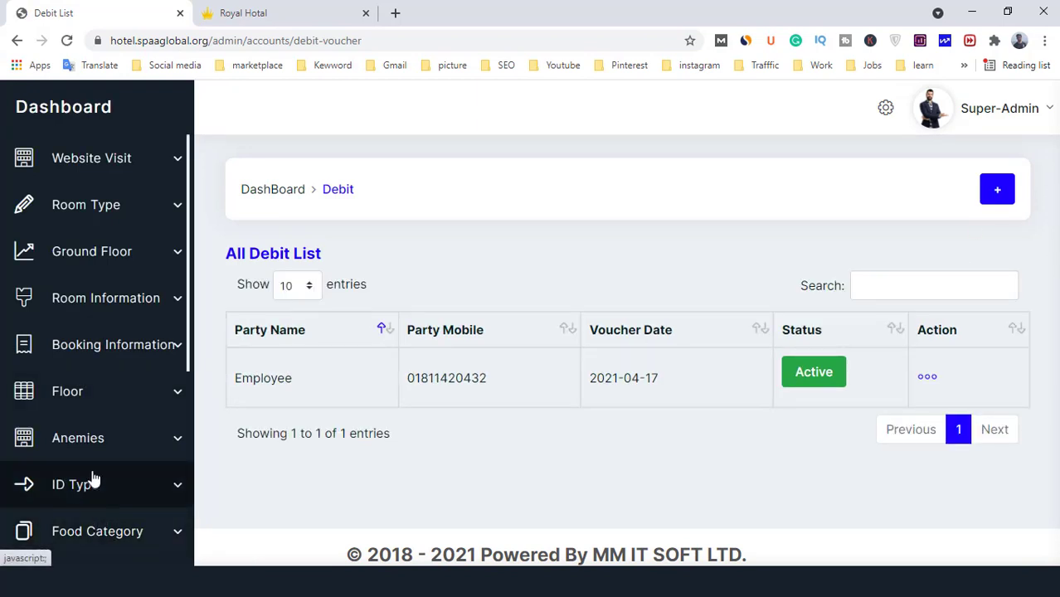
Open the credit voucher list from the general accounts vouchers to view the party, voucher date and status.
scroll(92, 469, down, 3)
scroll(100, 448, down, 2)
click(116, 447)
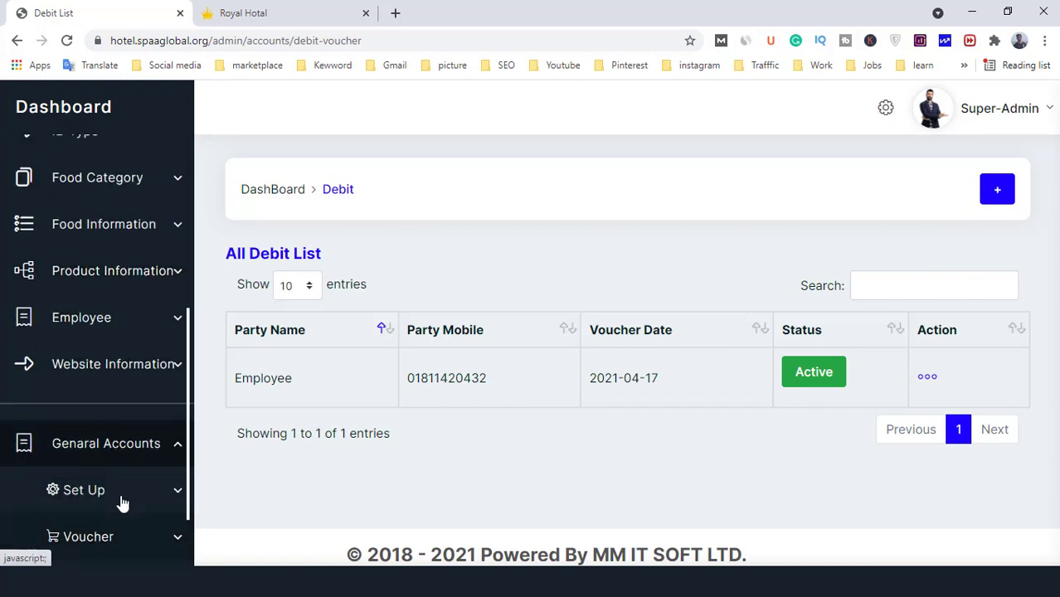
click(122, 498)
click(120, 495)
scroll(114, 481, down, 1)
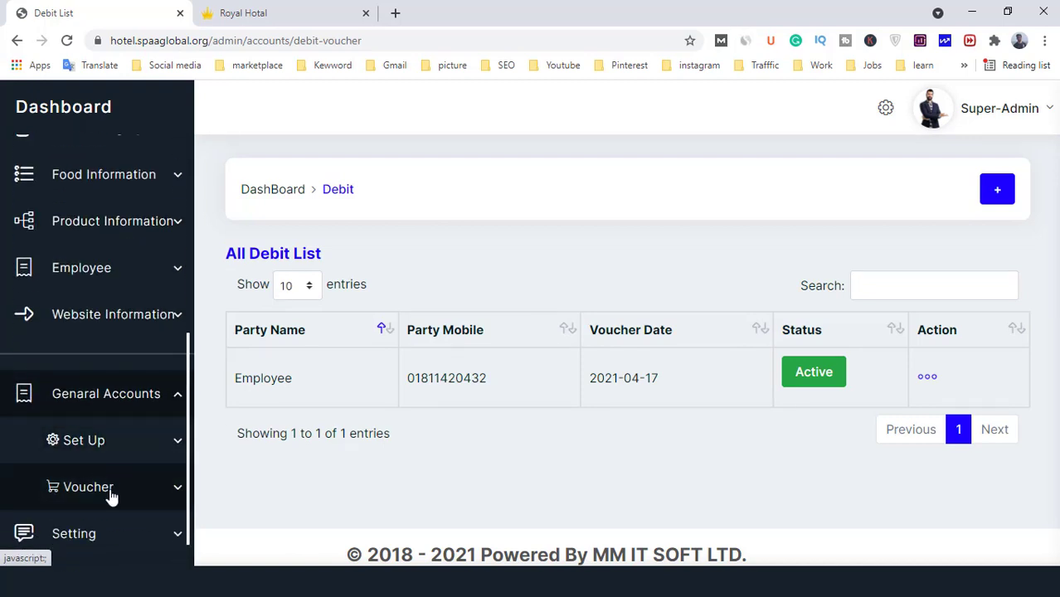
click(112, 495)
scroll(110, 490, down, 3)
click(102, 444)
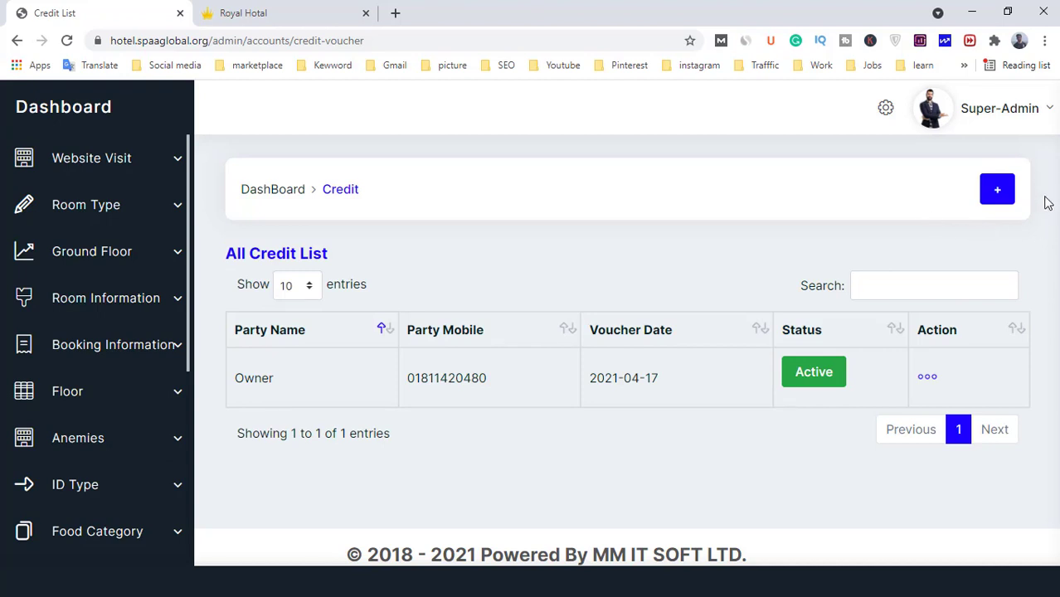
Open the SiteConfiguration settings to view the website's name, photo, contact details and status.
scroll(105, 428, down, 5)
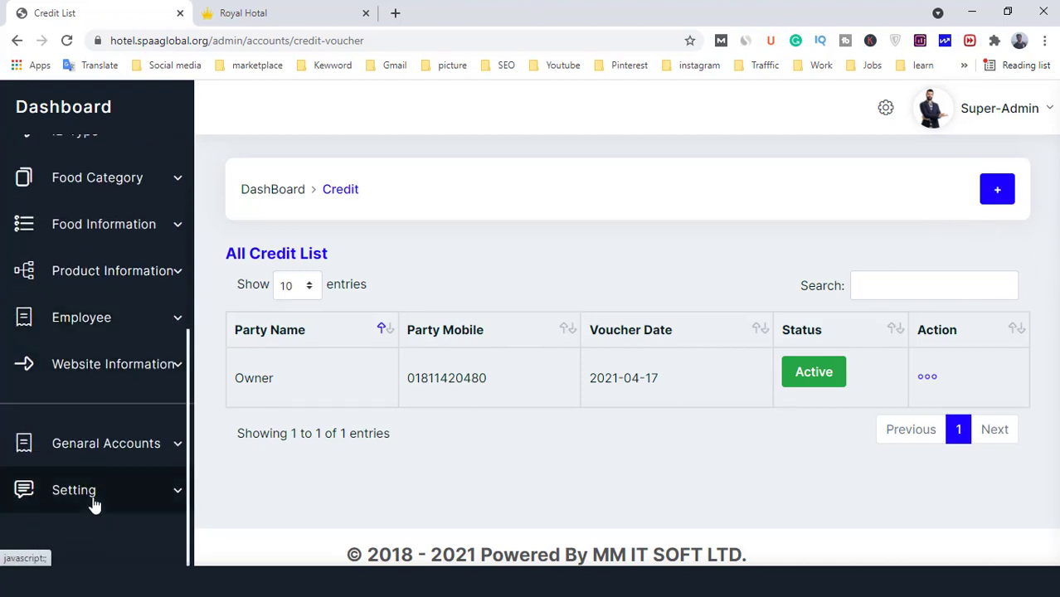
click(94, 501)
scroll(83, 464, down, 2)
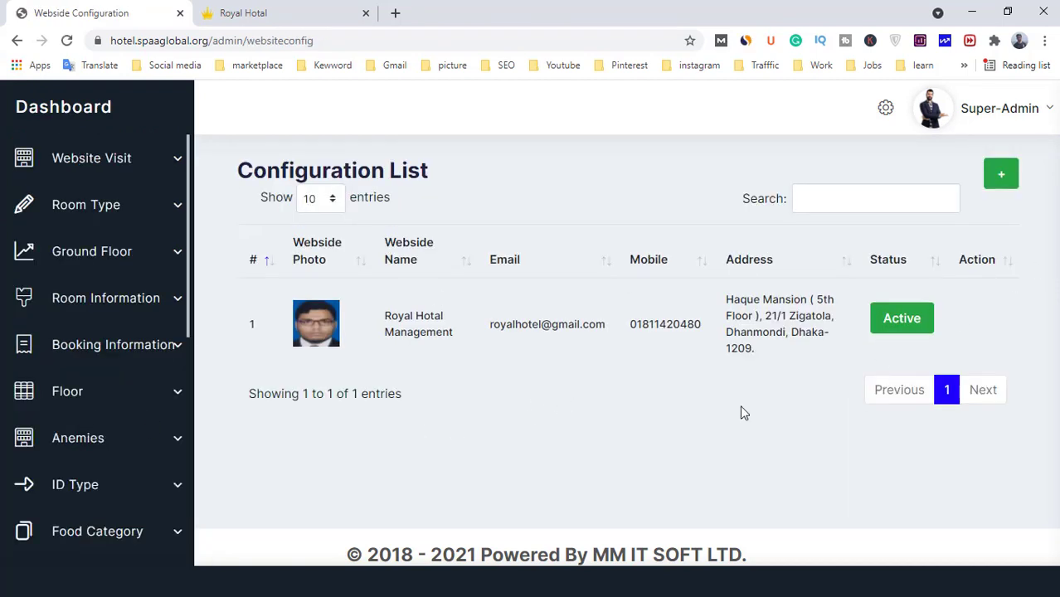
Open the All Users List from the settings and review the users' names, contact details and genders.
scroll(88, 448, down, 7)
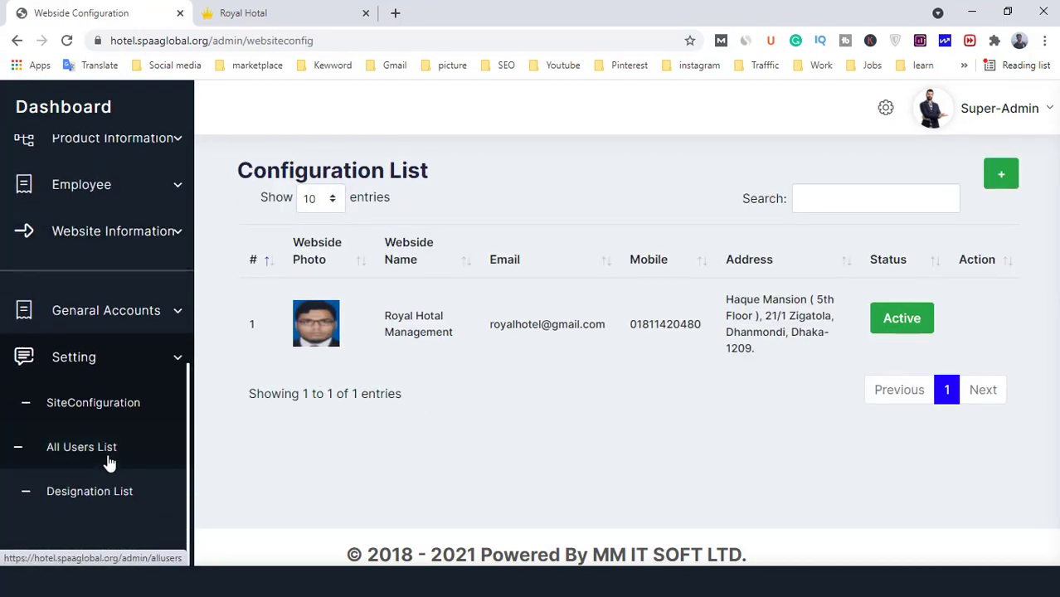
click(94, 457)
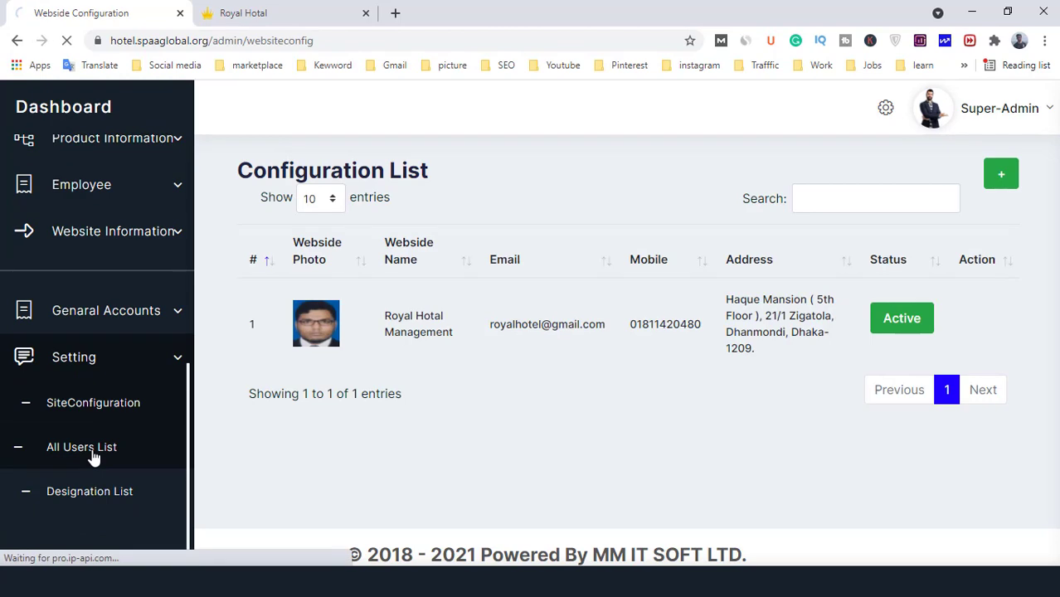
scroll(701, 439, down, 1)
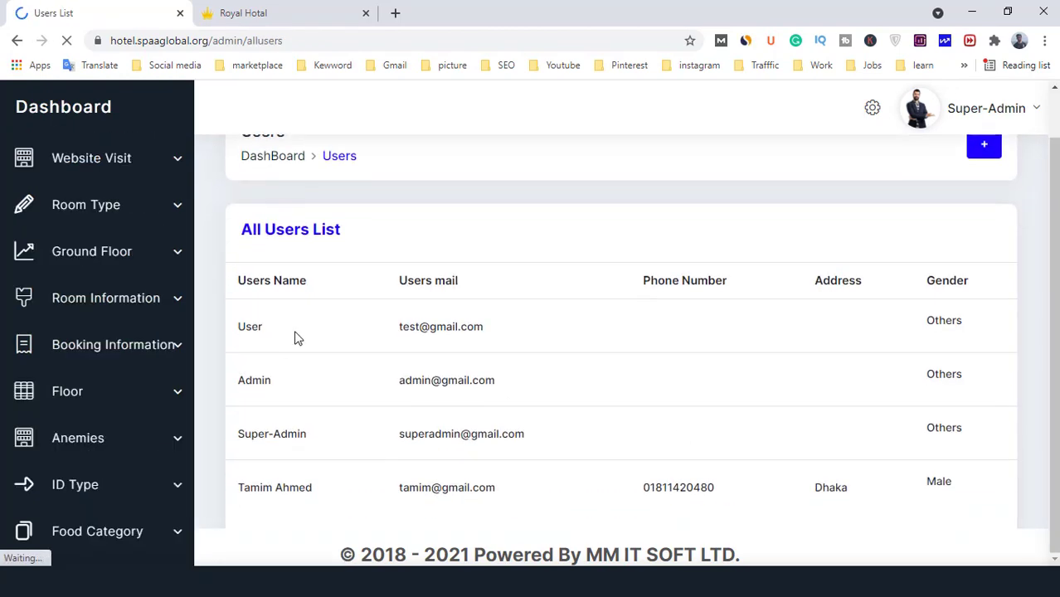
Open the Designation List from the settings, review the designations and their statuses, and return to the dashboard overview.
scroll(85, 498, down, 6)
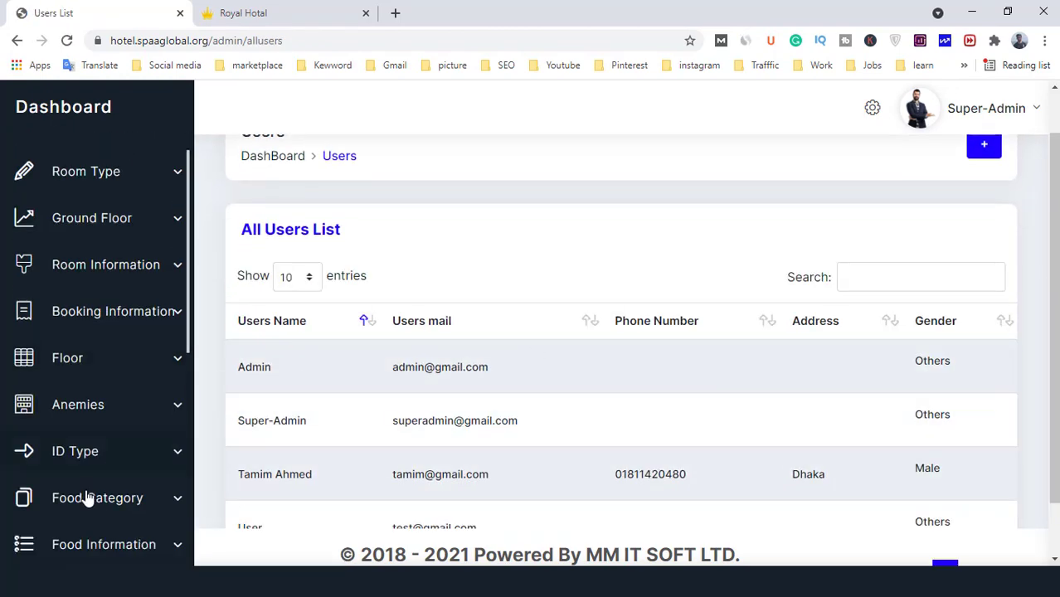
click(83, 492)
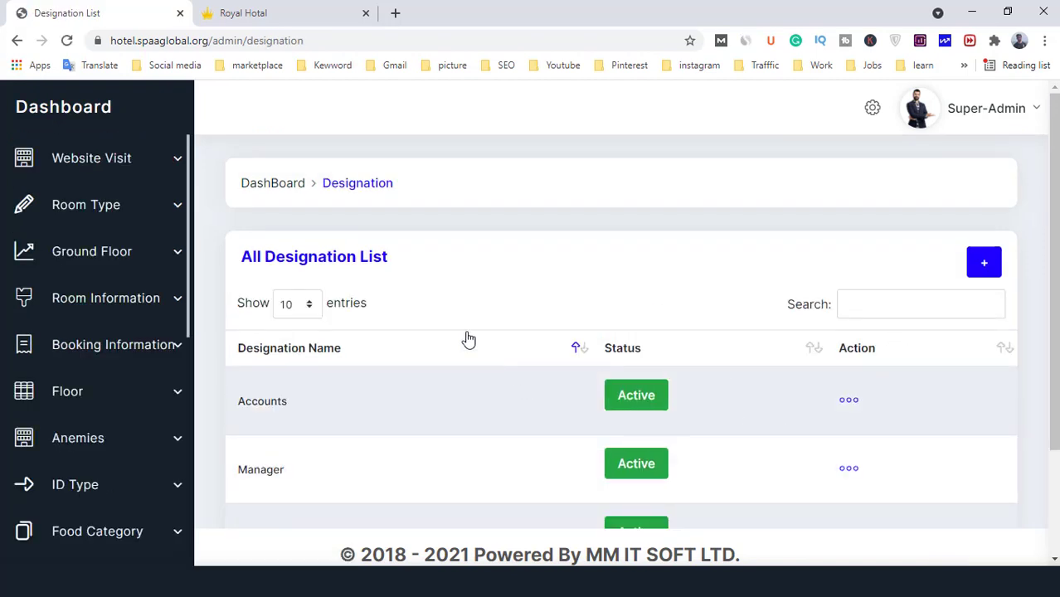
scroll(469, 338, down, 3)
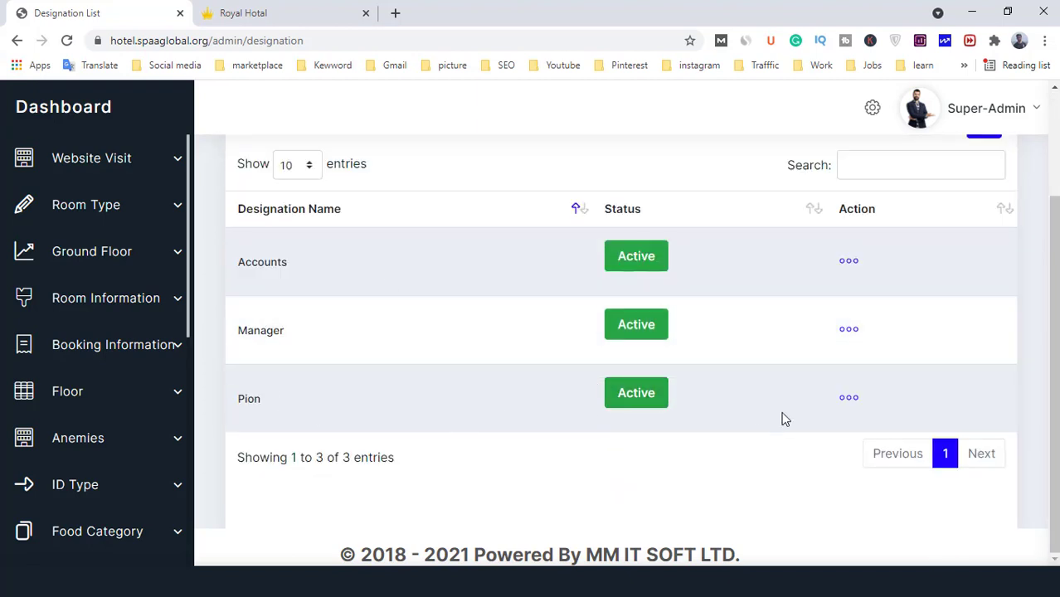
scroll(253, 350, up, 3)
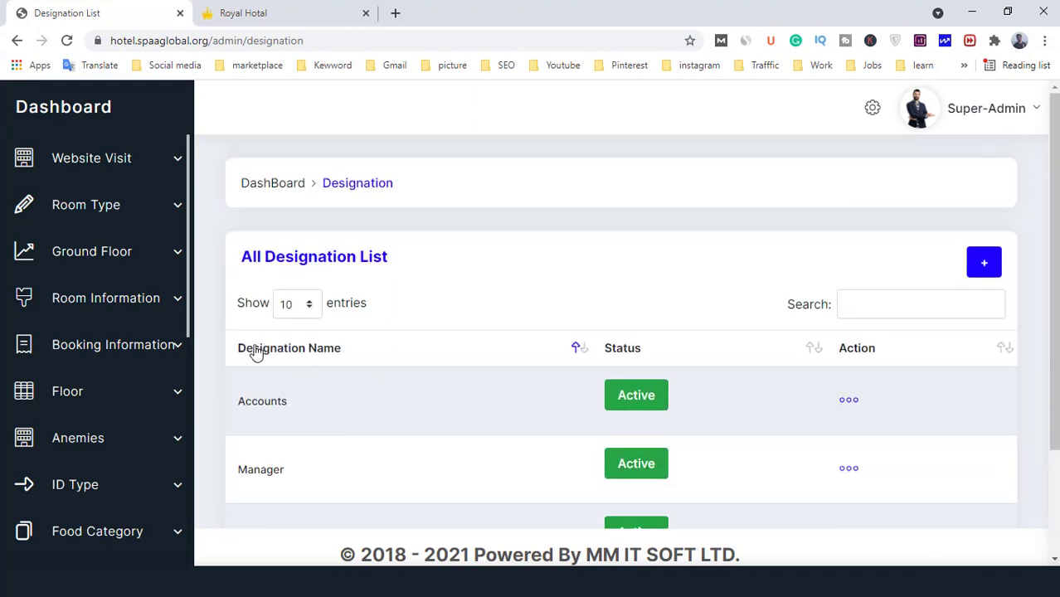
click(60, 113)
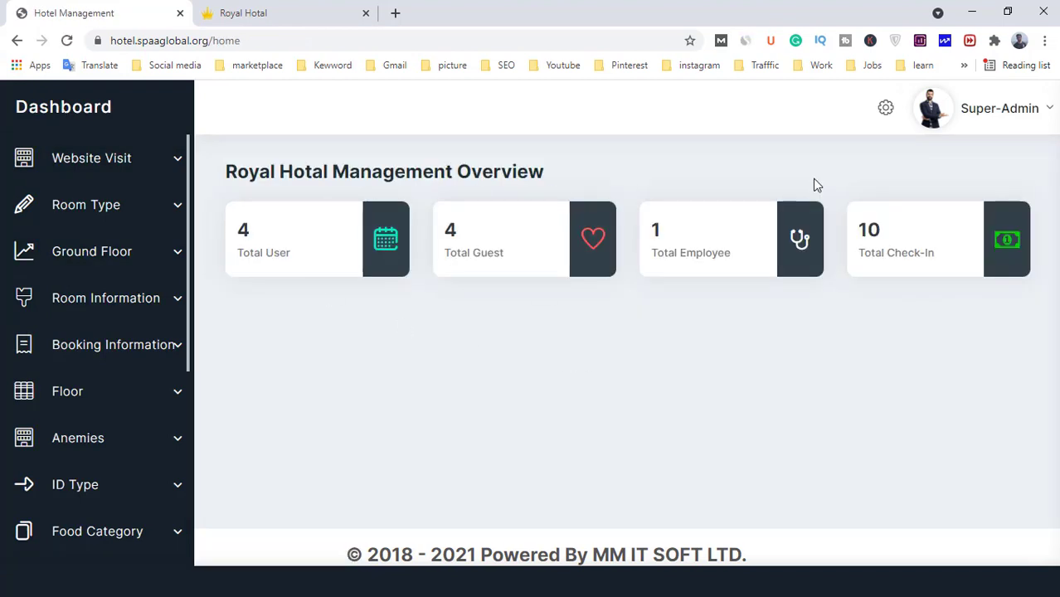
Open the Royal Hotel website's home page and switch back to the Hotel Management dashboard overview.
click(239, 16)
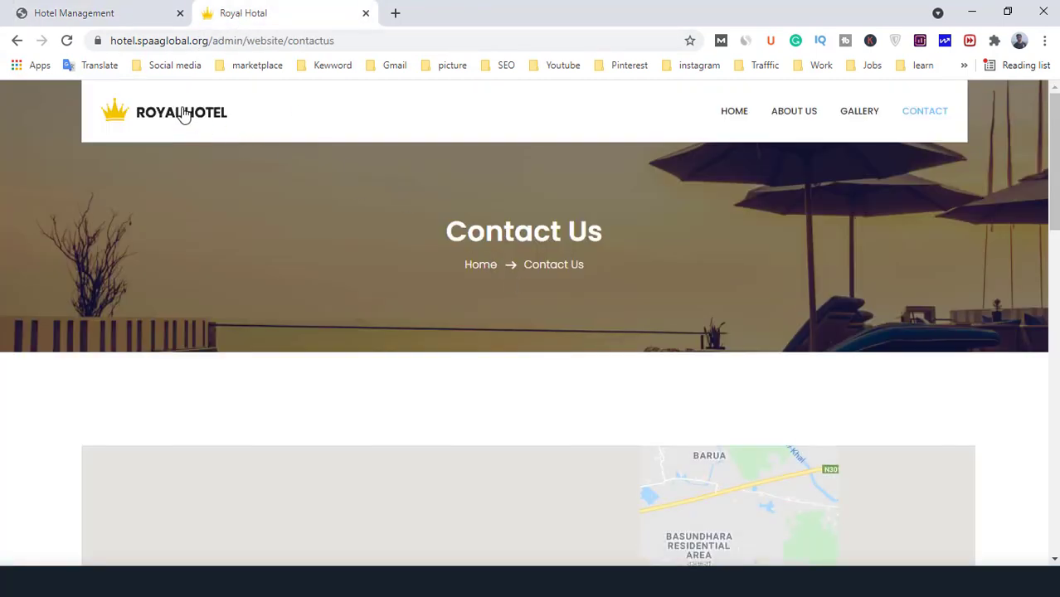
click(183, 115)
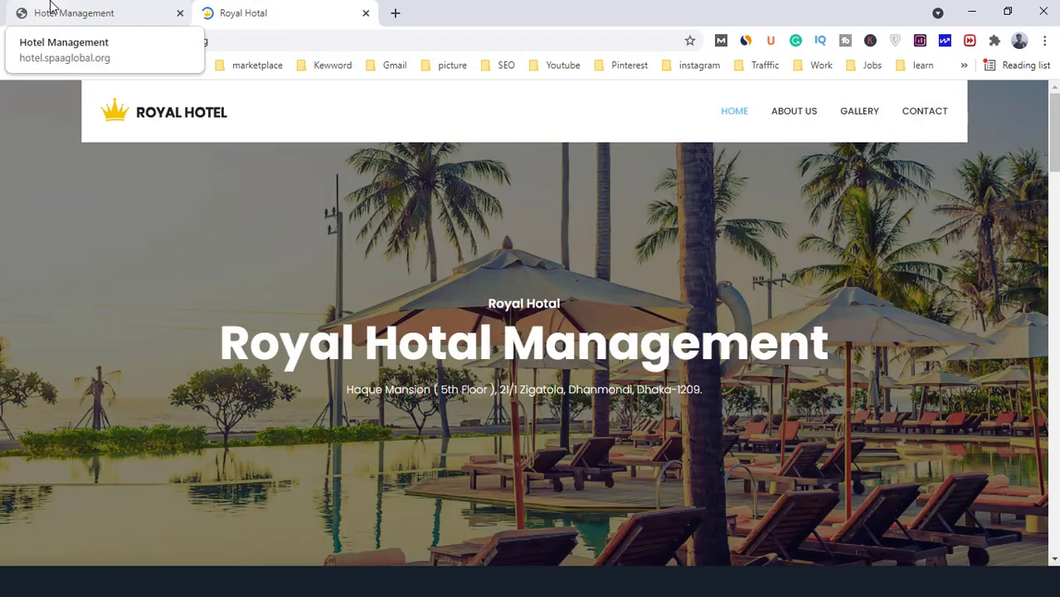
click(50, 8)
click(293, 7)
click(125, 7)
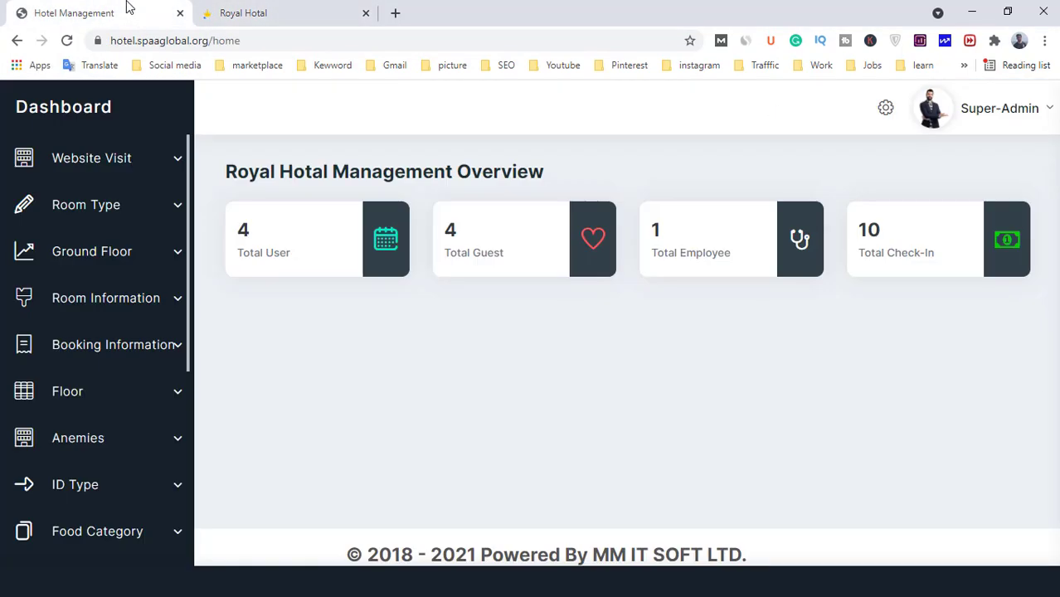